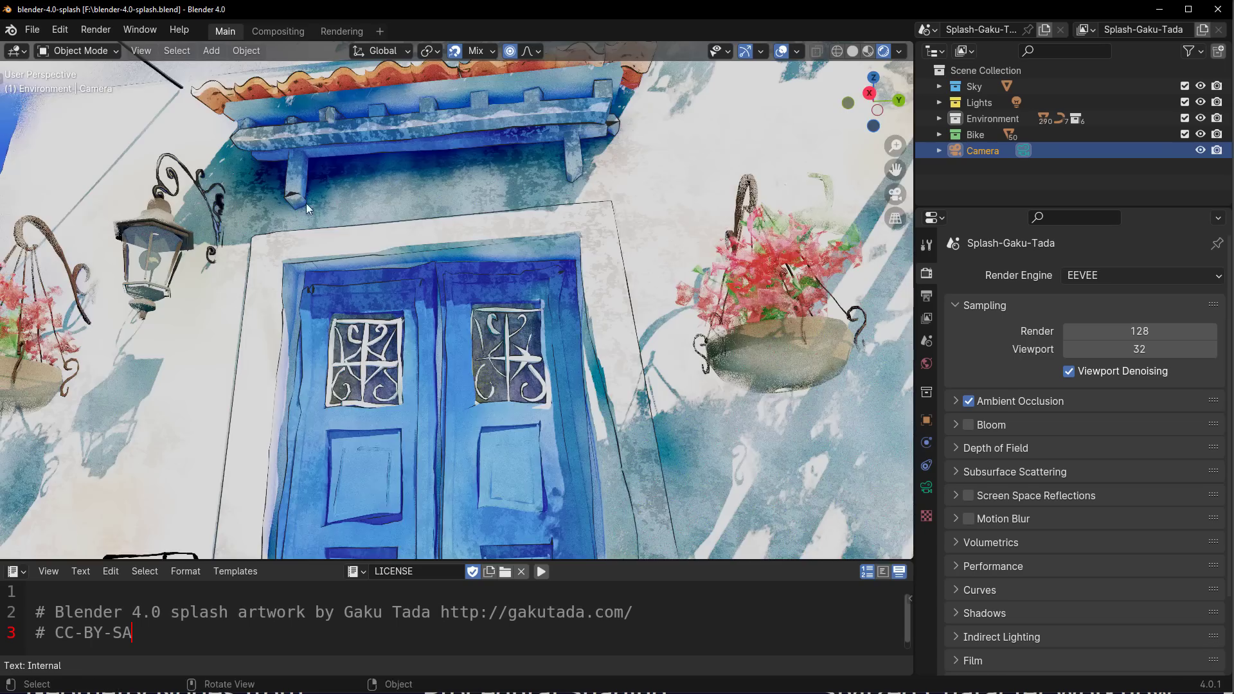
middle_click_drag(306, 203, 548, 172, "ctrl")
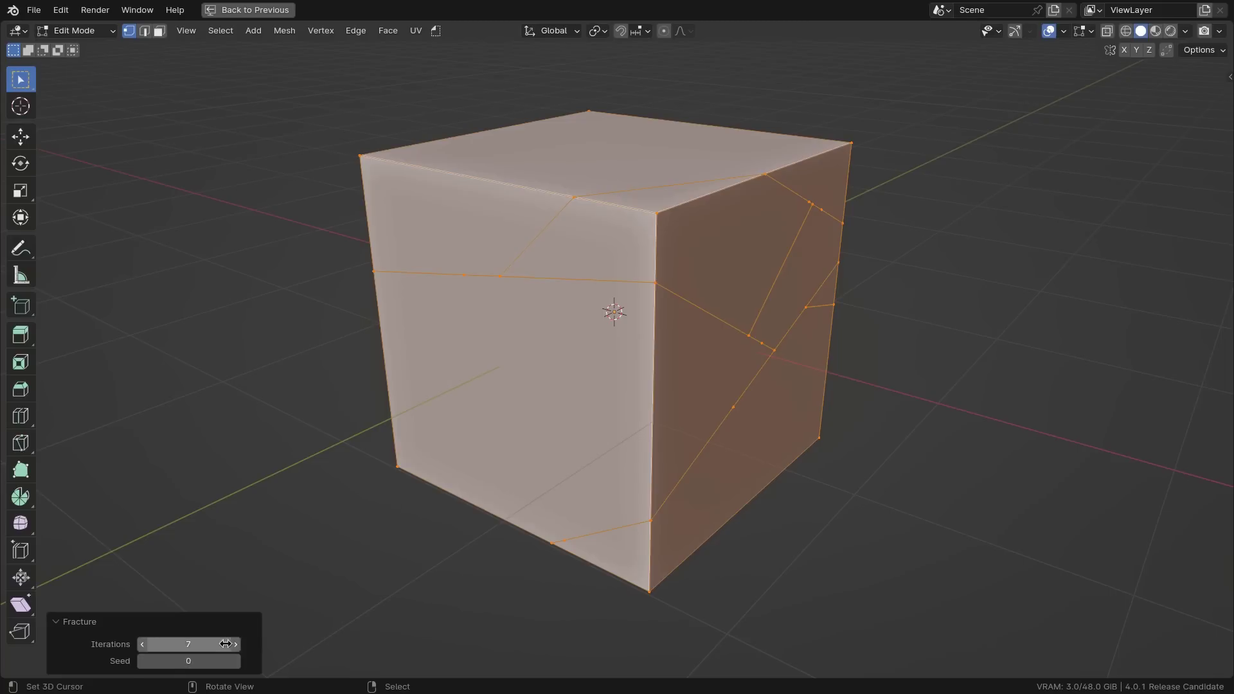
Adjust the Fracture iterations on the cube and the Explode amount of its randomized islands.
left_click_drag(189, 645, 212, 645)
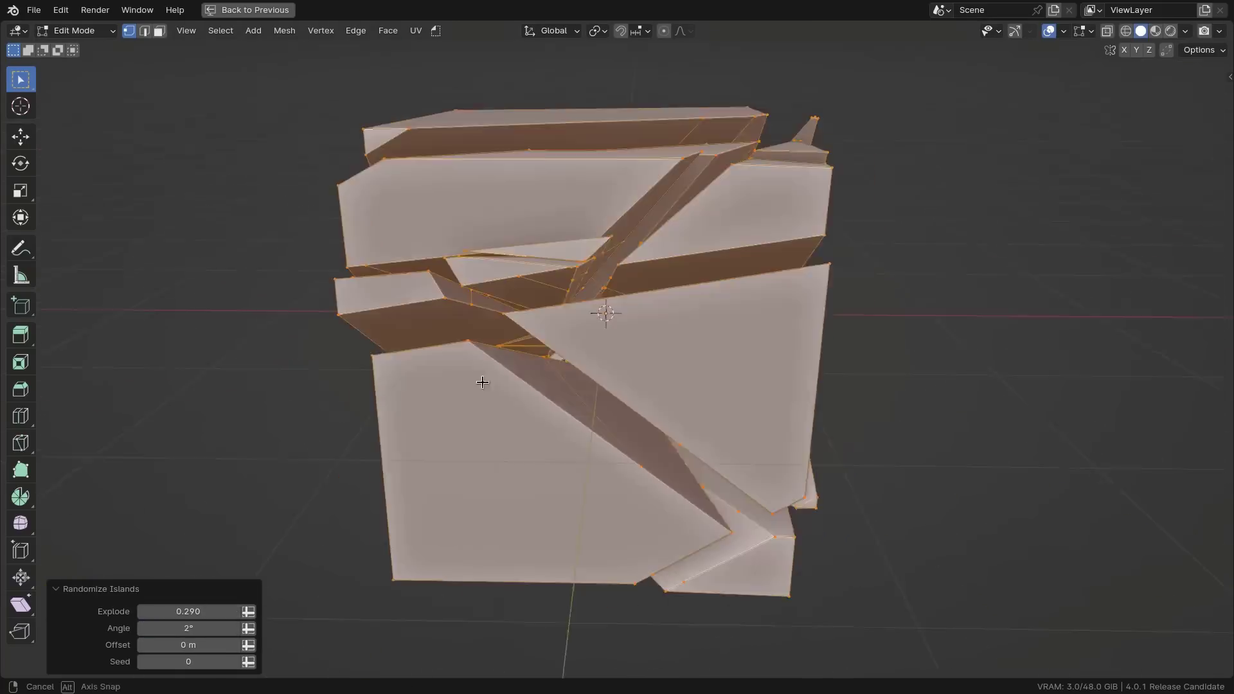
left_click_drag(188, 611, 174, 611)
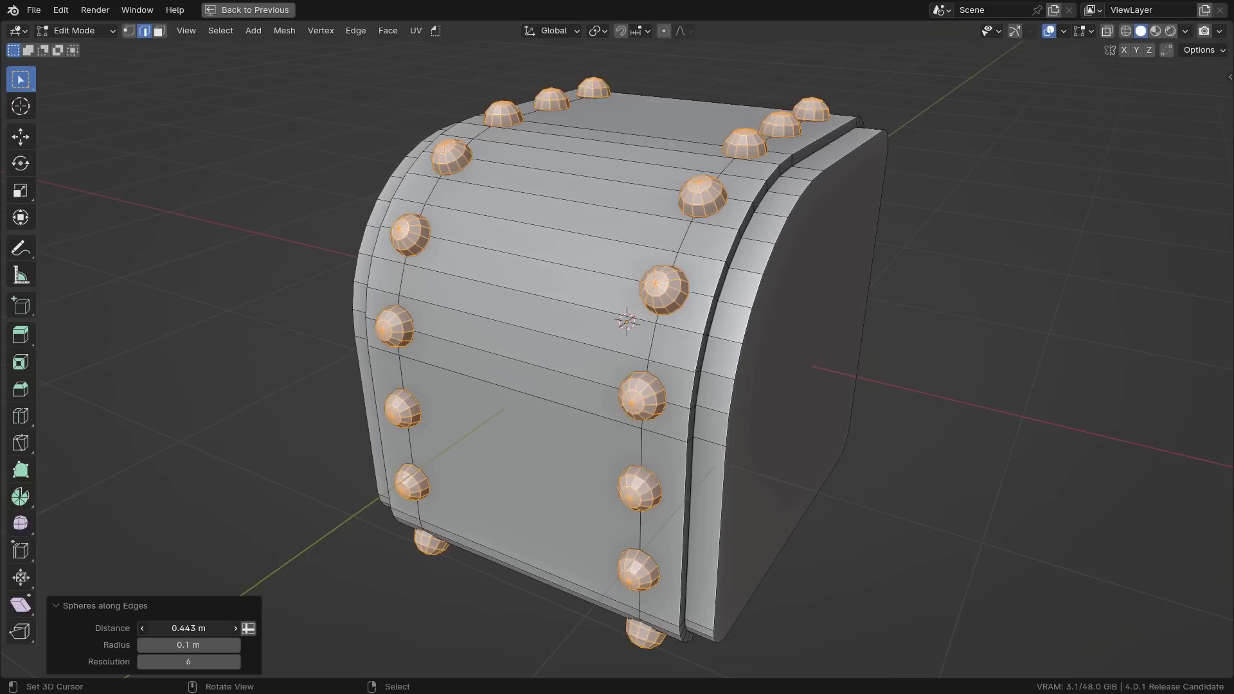
Set the spheres along the chest's edges to a distance of 0.27 m and a radius of 0.036 m.
mouse_move(193, 628)
left_mouse_down()
mouse_move(206, 628)
mouse_move(190, 628)
left_mouse_up()
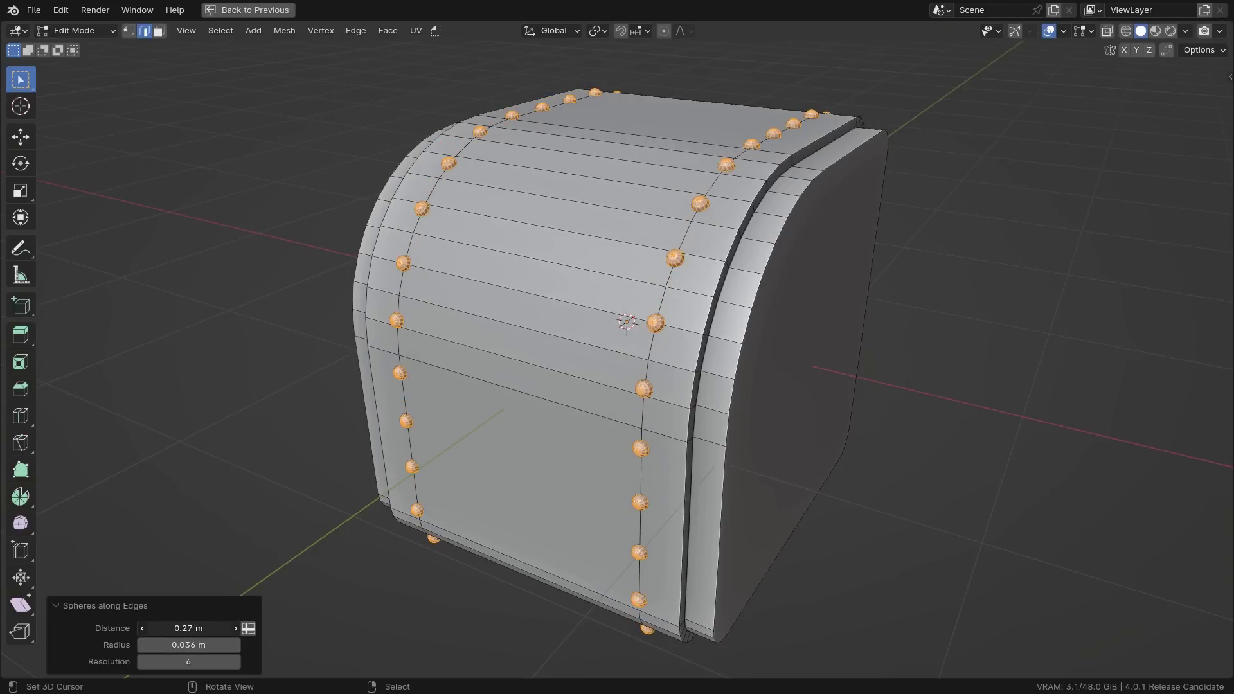
middle_click_drag(679, 380, 722, 349)
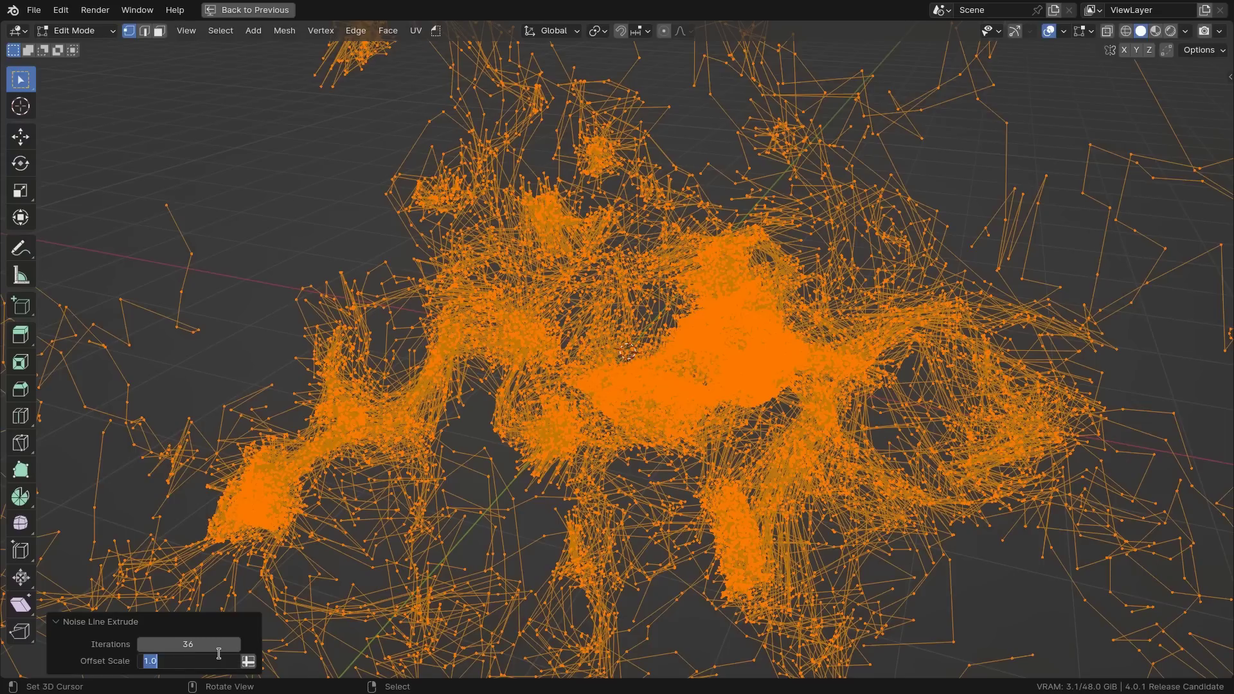
Set the Noise Line Extrude offset scale to 0.01 and increase its iterations to grow longer strands.
type("0.01")
key("Return")
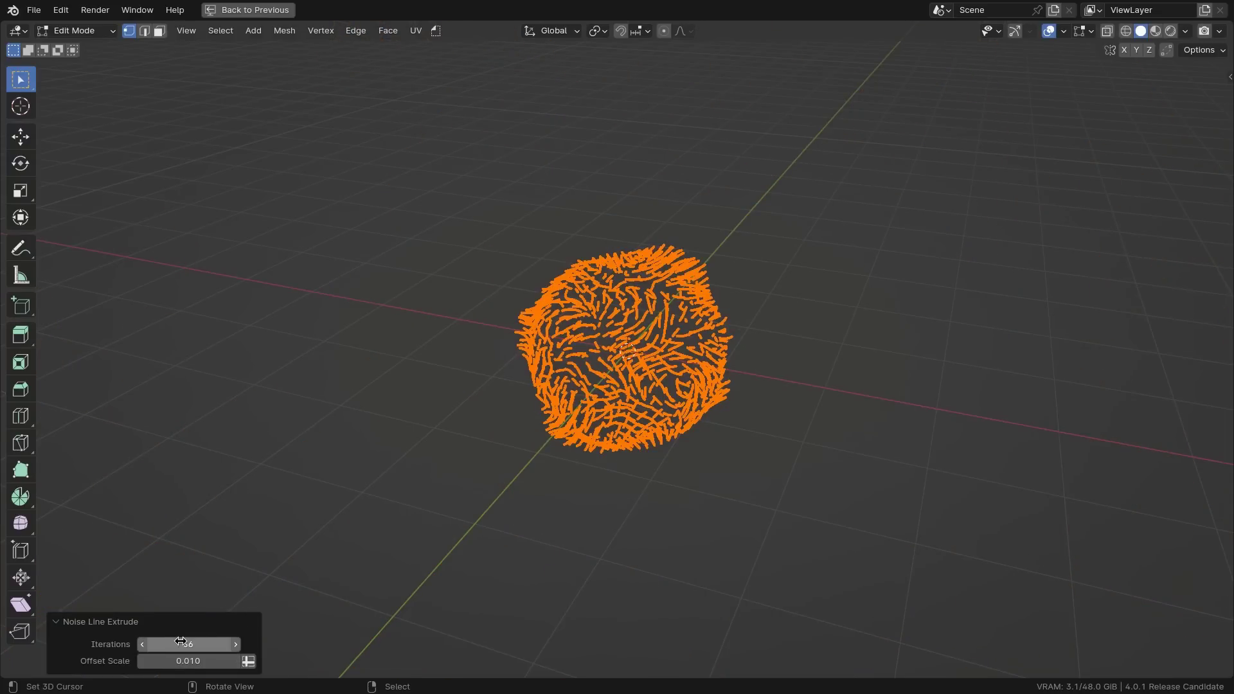
left_click_drag(188, 644, 277, 644)
mouse_move(514, 457)
middle_mouse_down()
mouse_move(713, 448)
mouse_move(520, 450)
middle_mouse_up()
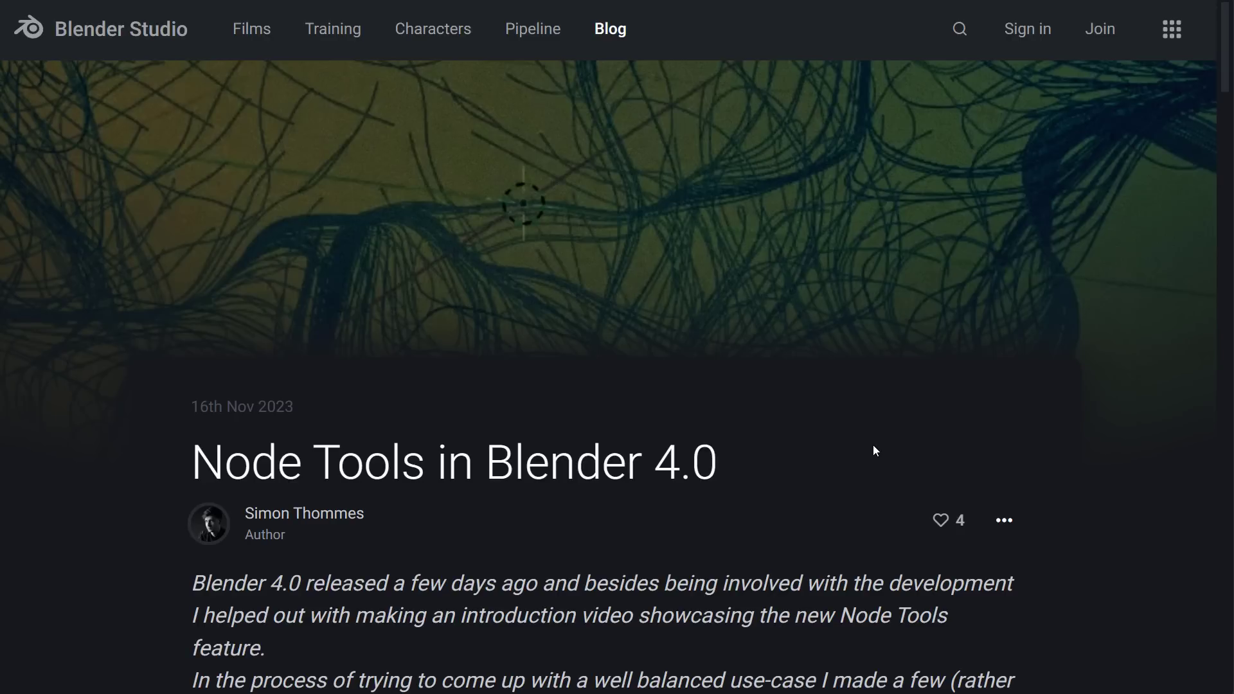
Look through the Node Tools in Blender 4.0 blog post, including the example file link and the tool demo videos.
middle_click(1064, 439)
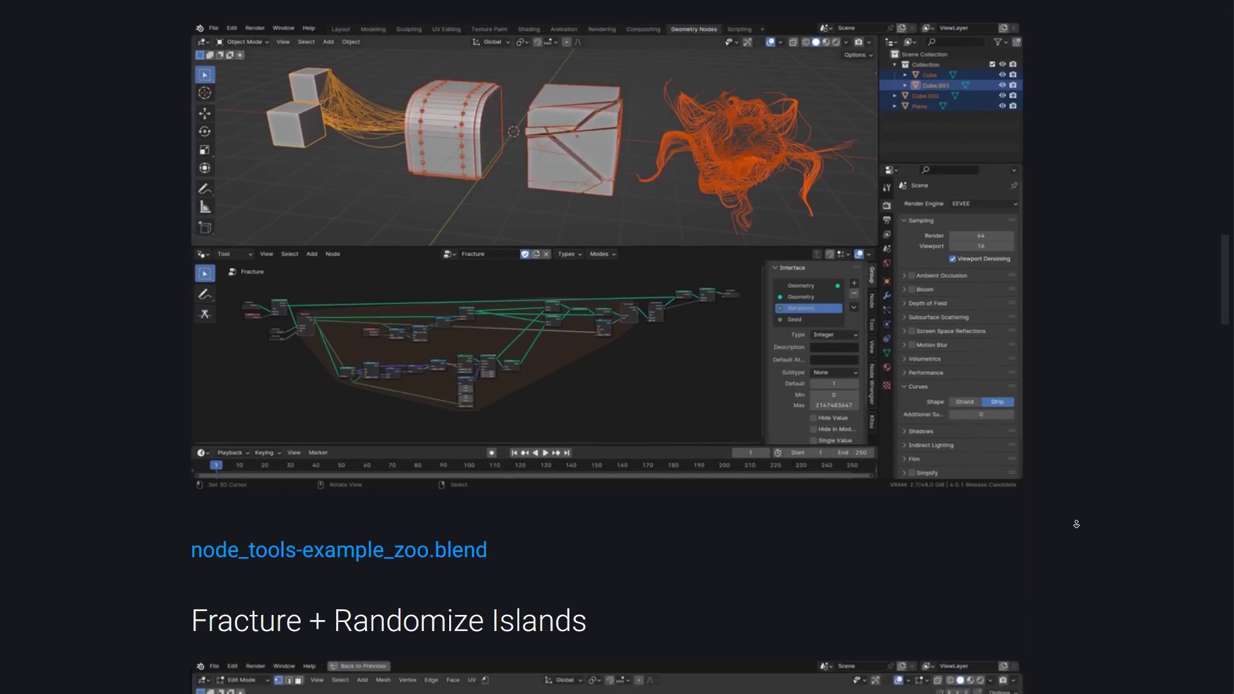
middle_click(1077, 525)
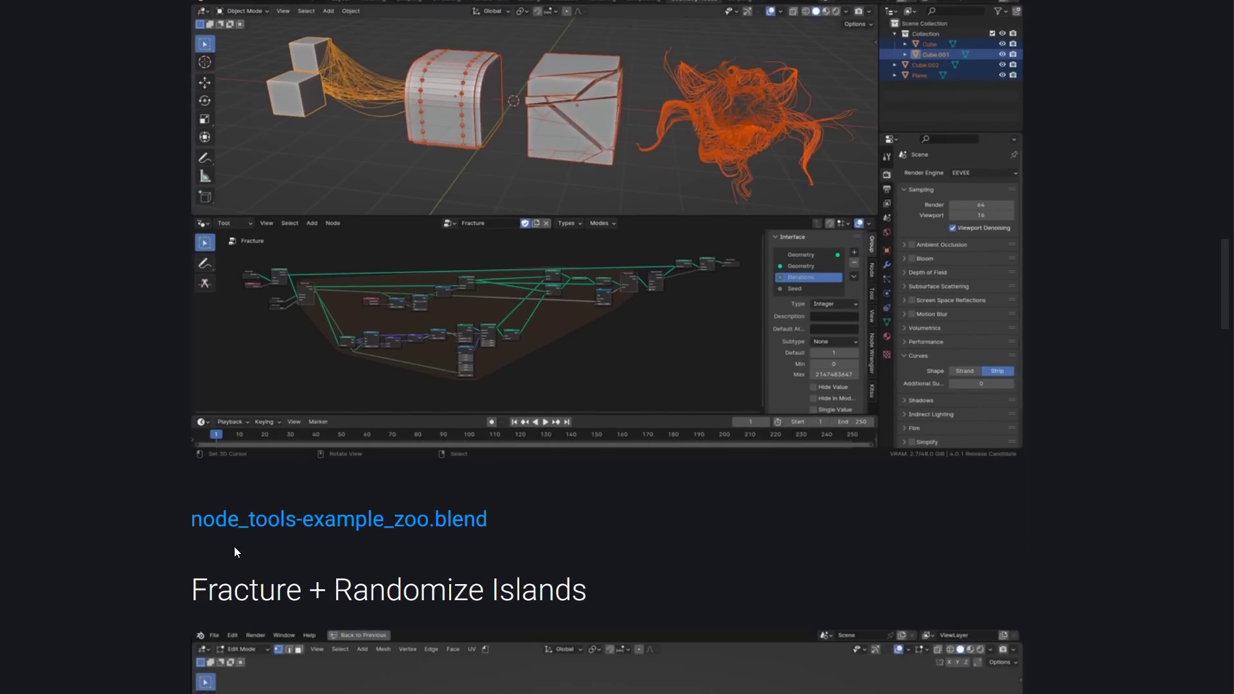
scroll(444, 523, "down", 15)
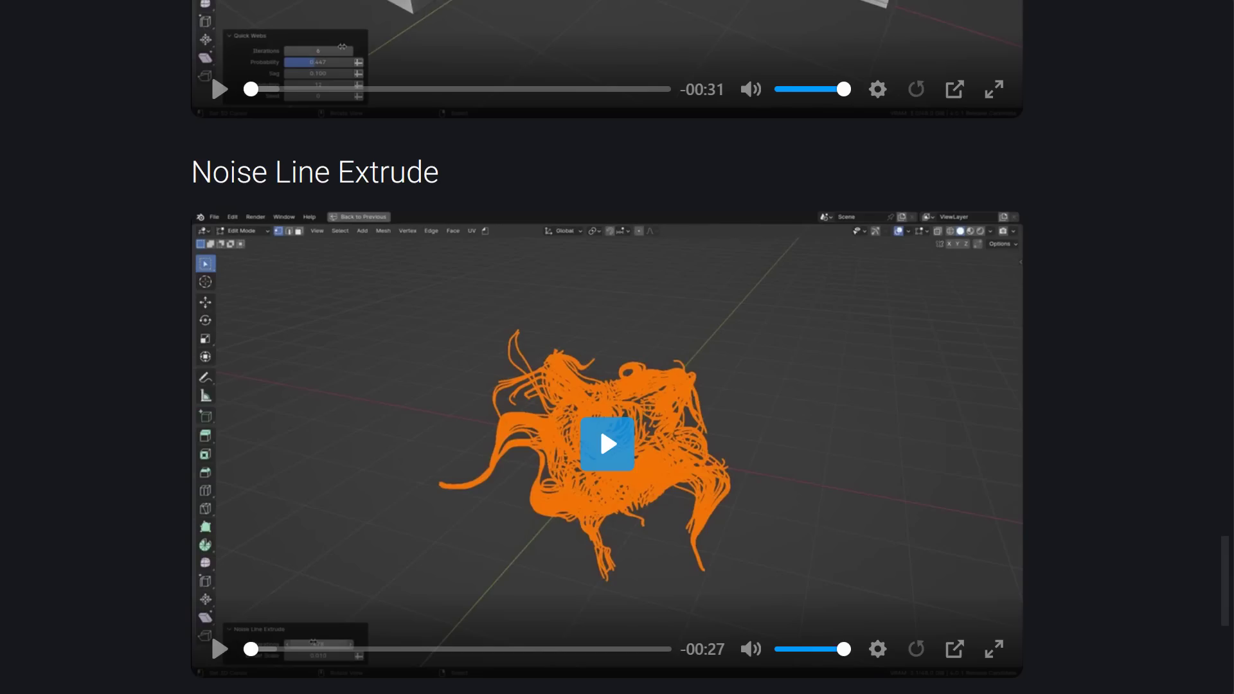
scroll(144, 451, "up", 15)
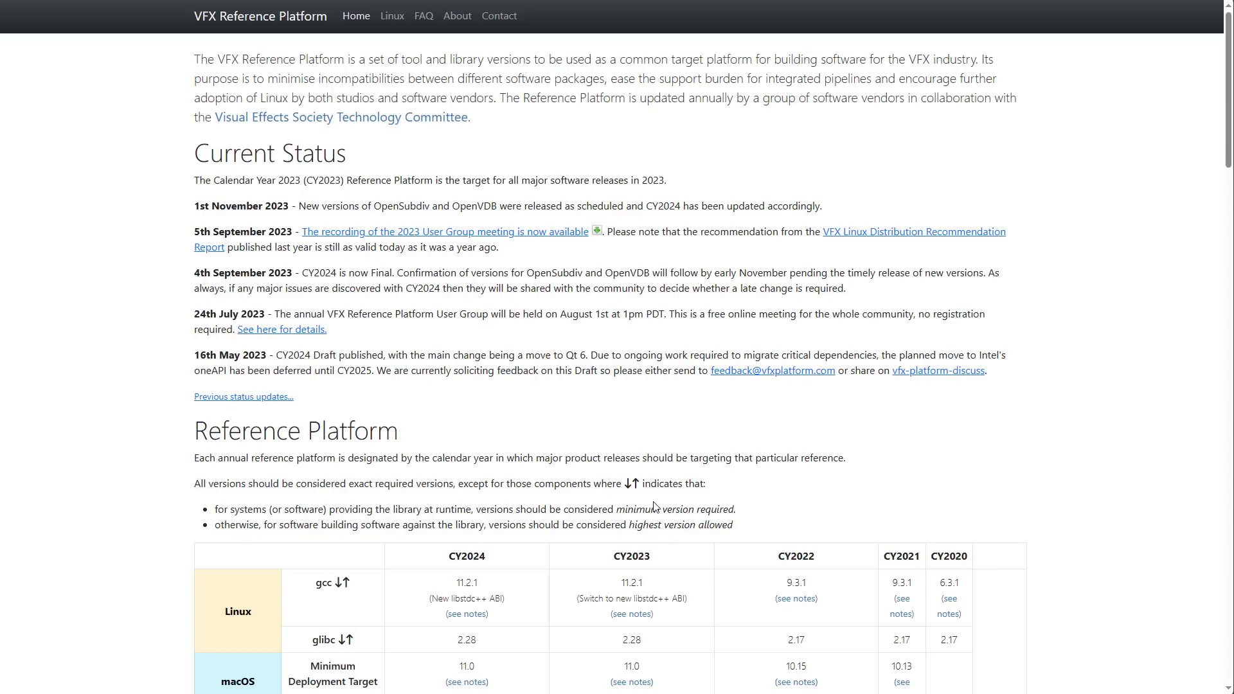
Examine the library versions per calendar year in the VFX Reference Platform table.
scroll(633, 463, "down", 15)
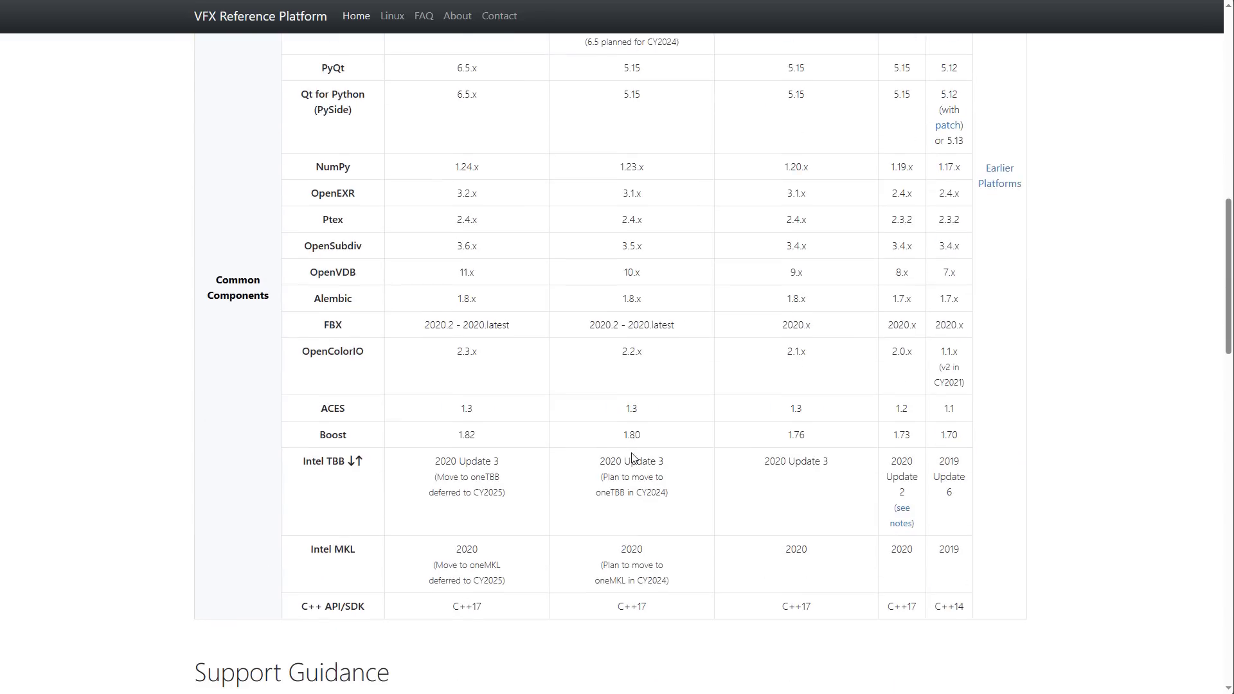
scroll(634, 463, "down", 5)
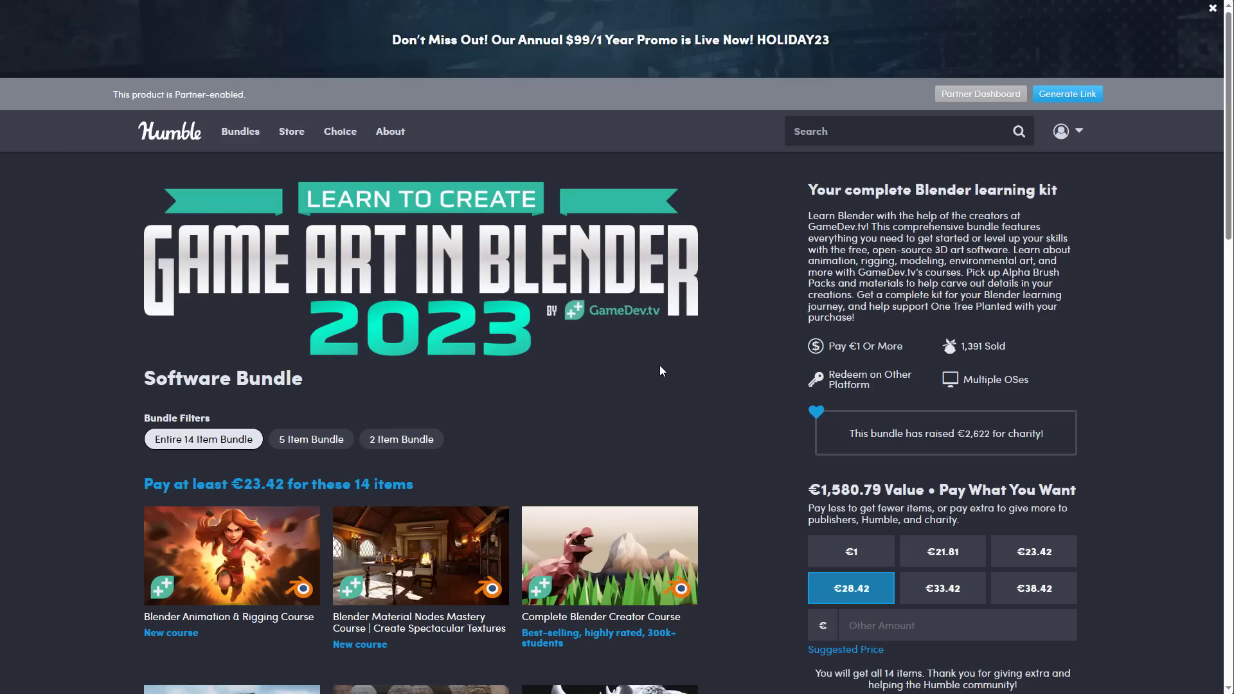
Examine the courses, asset packs and price tiers of Humble's Learn to Create Game Art in Blender 2023 bundle.
scroll(660, 367, "down", 5)
scroll(660, 367, "up", 5)
middle_click(83, 365)
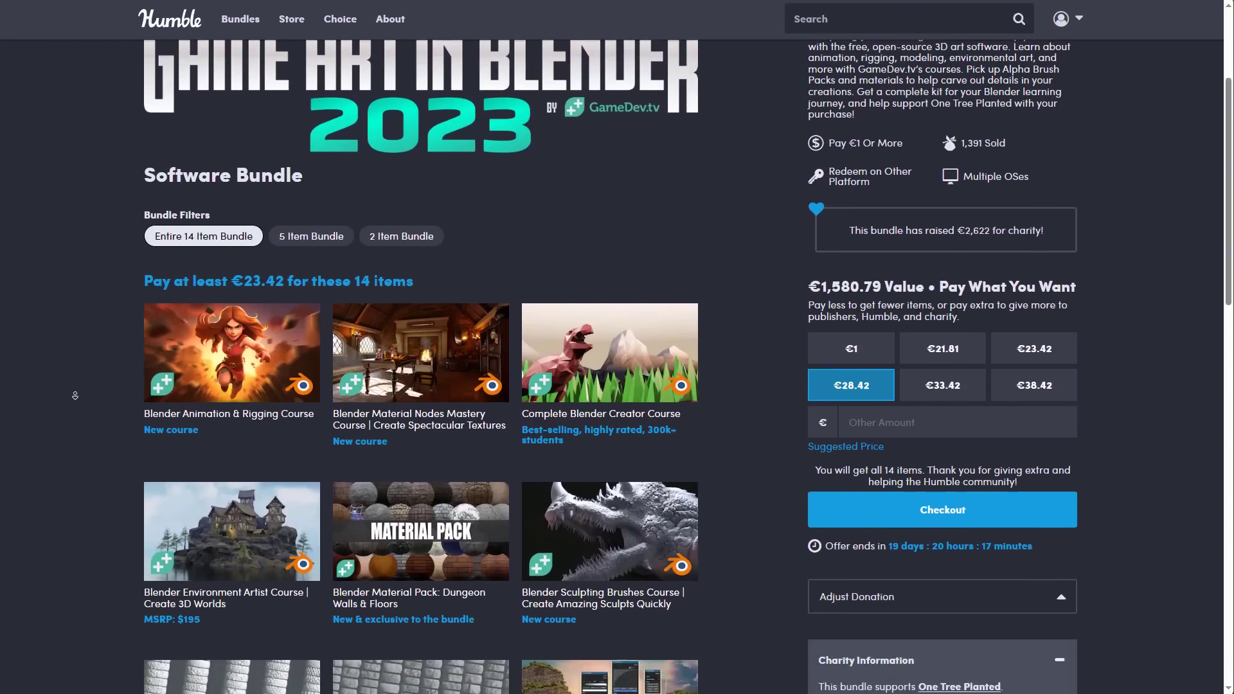
middle_click(75, 394)
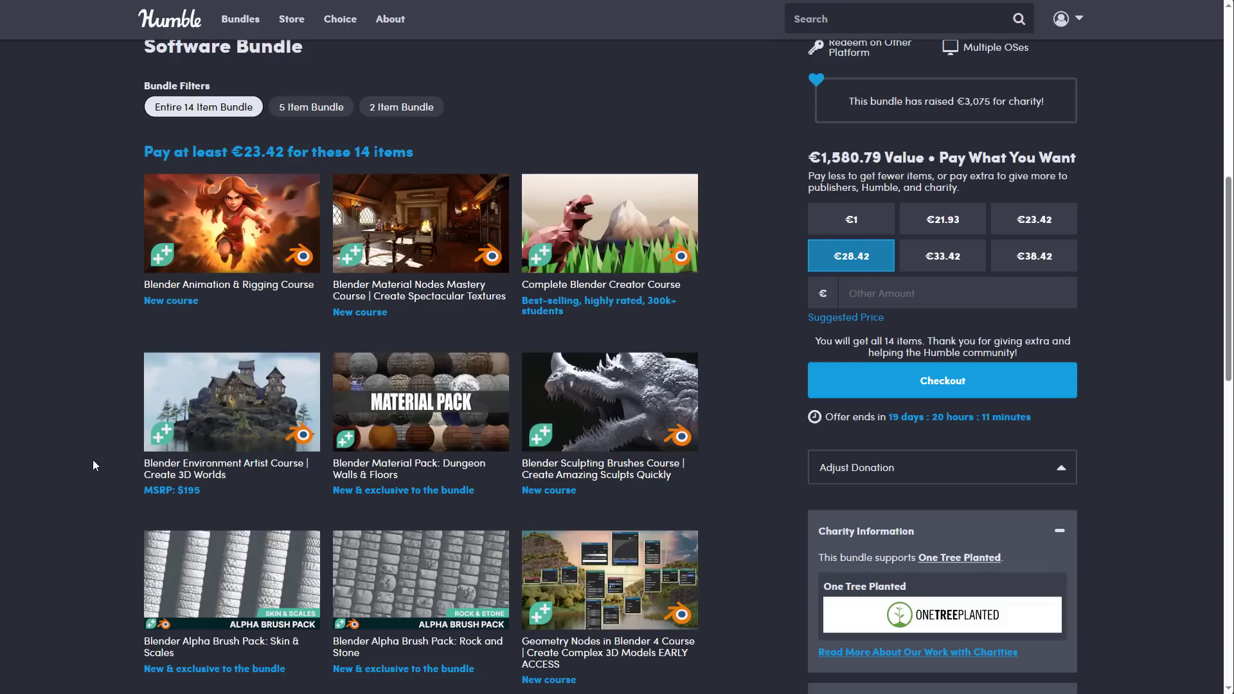
scroll(134, 490, "down", 6)
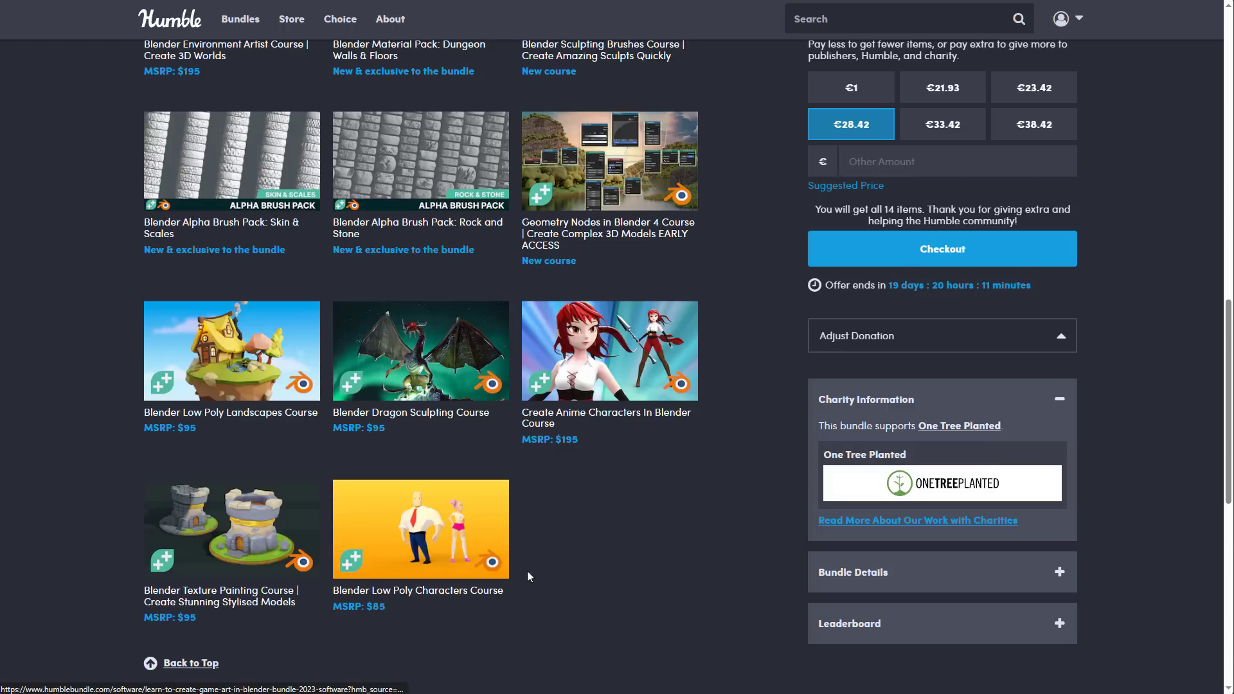
scroll(502, 603, "up", 6)
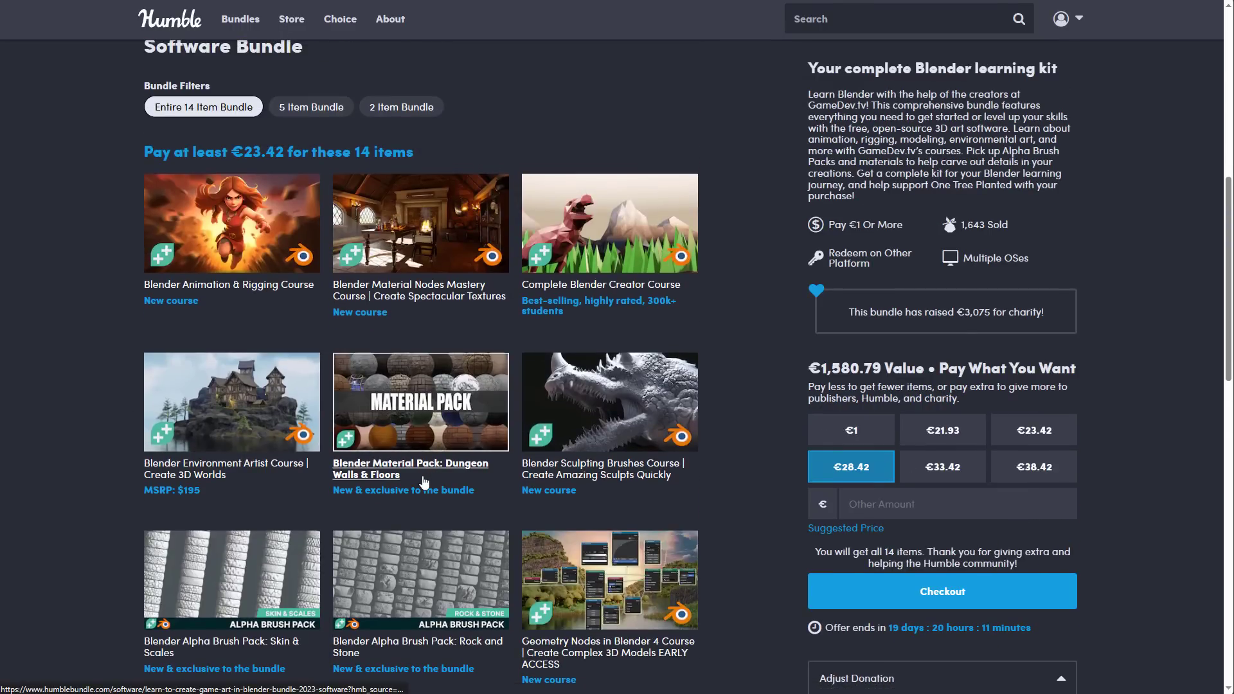
scroll(424, 484, "down", 3)
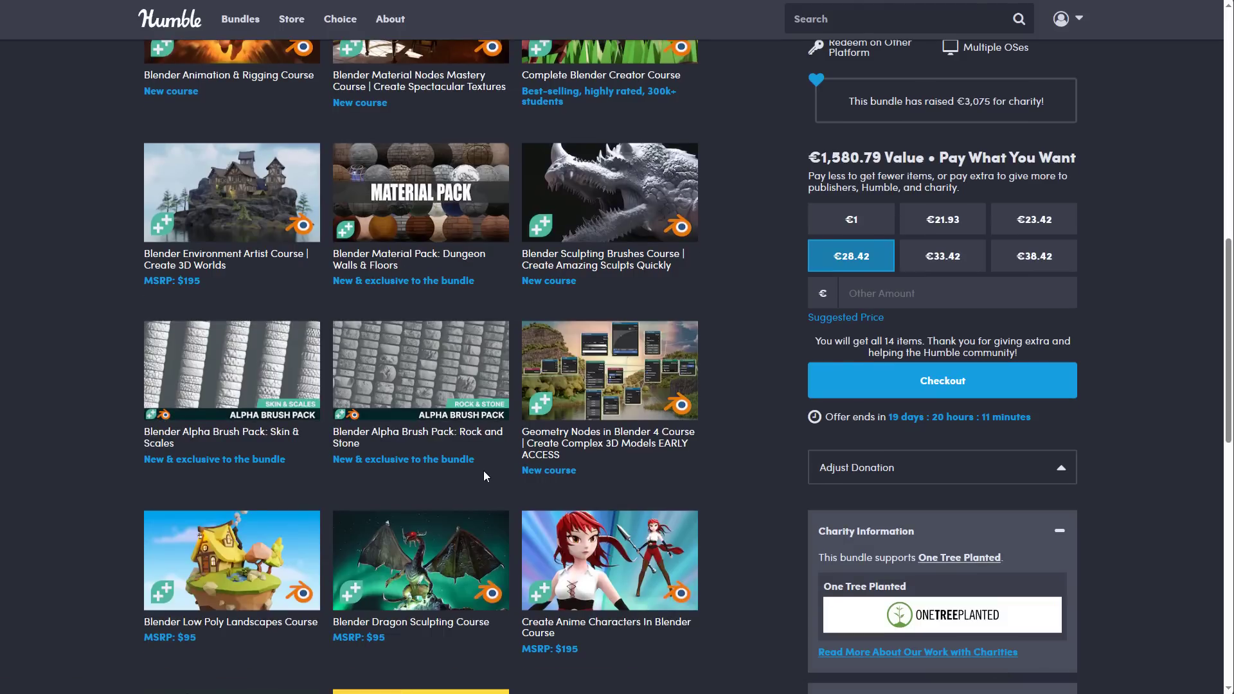
scroll(722, 430, "up", 3)
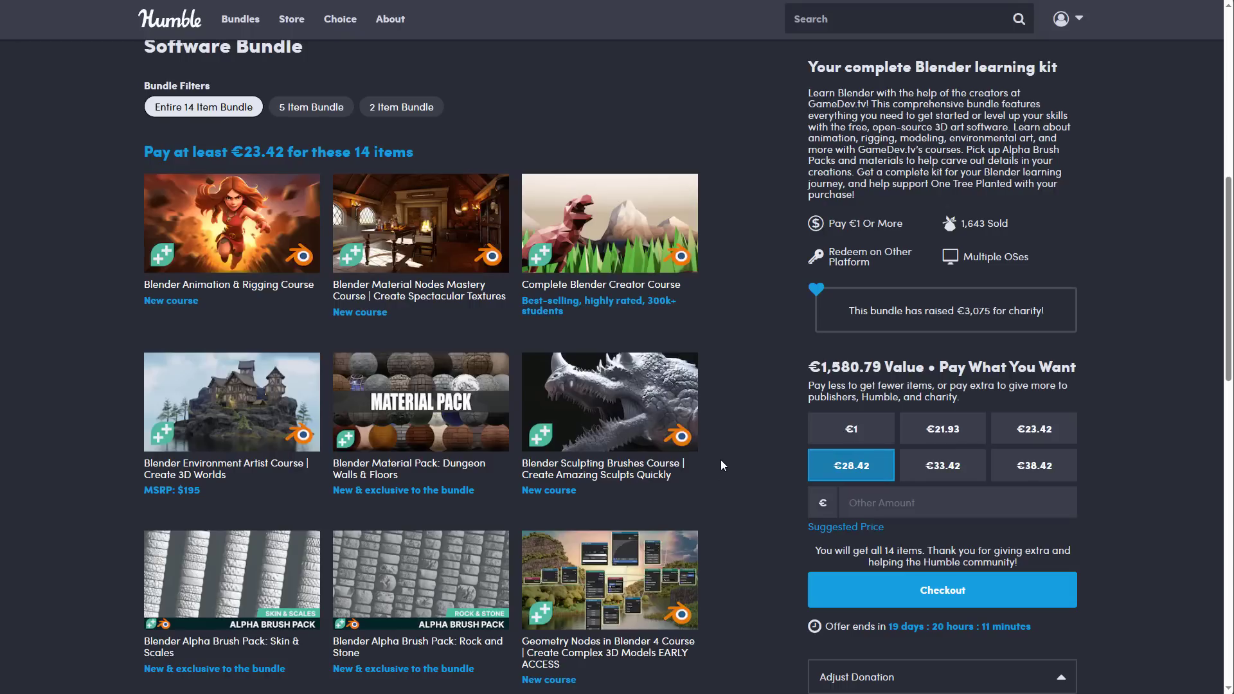
scroll(726, 476, "down", 3)
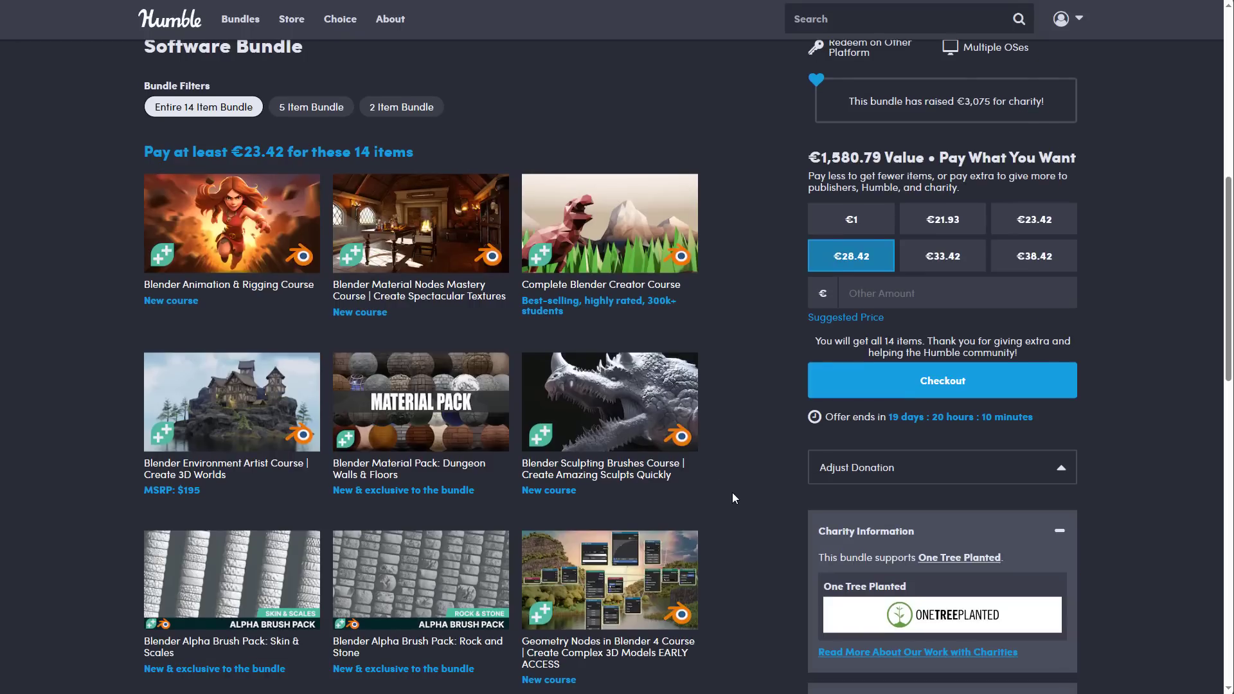
scroll(735, 496, "down", 6)
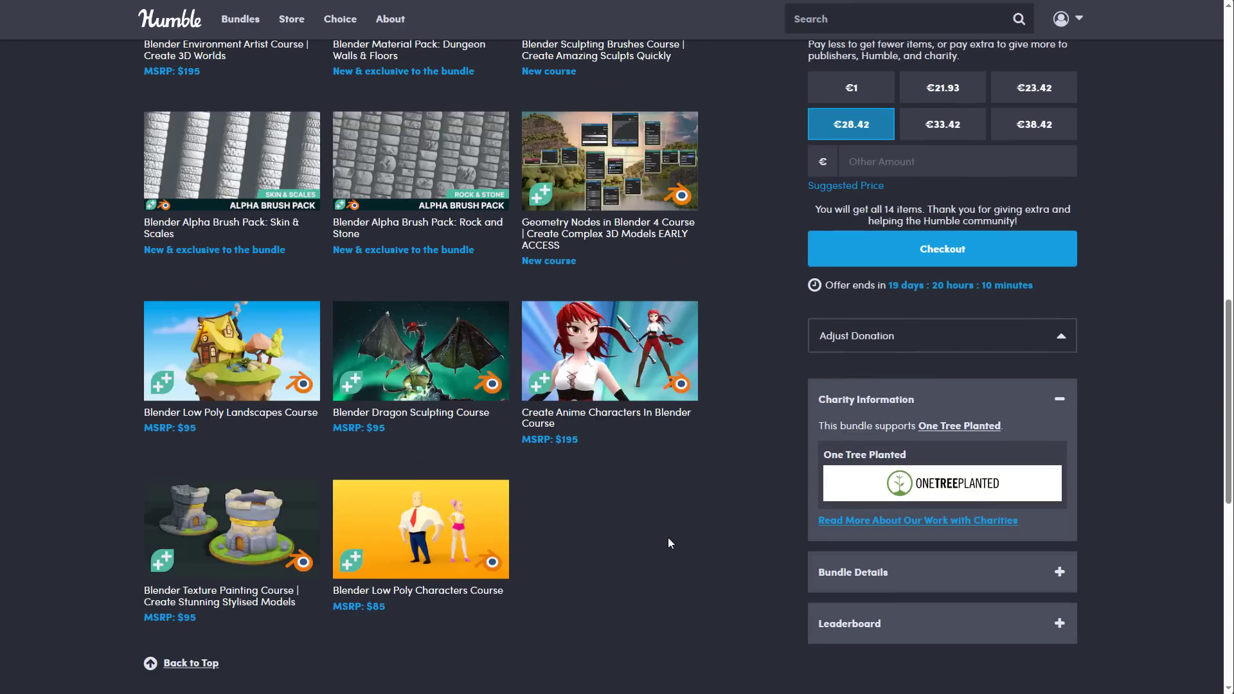
scroll(671, 545, "up", 8)
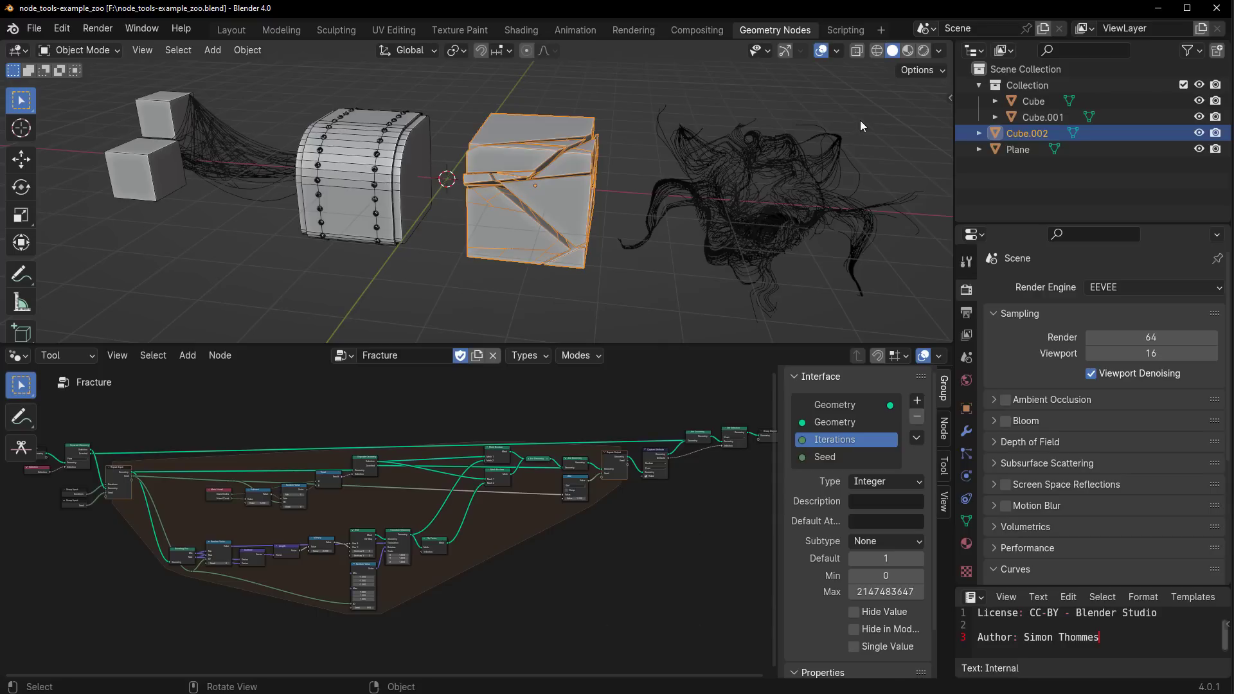
Move all the example objects into a new collection named Collection 2 and hide that collection.
left_click_drag(864, 120, 117, 278)
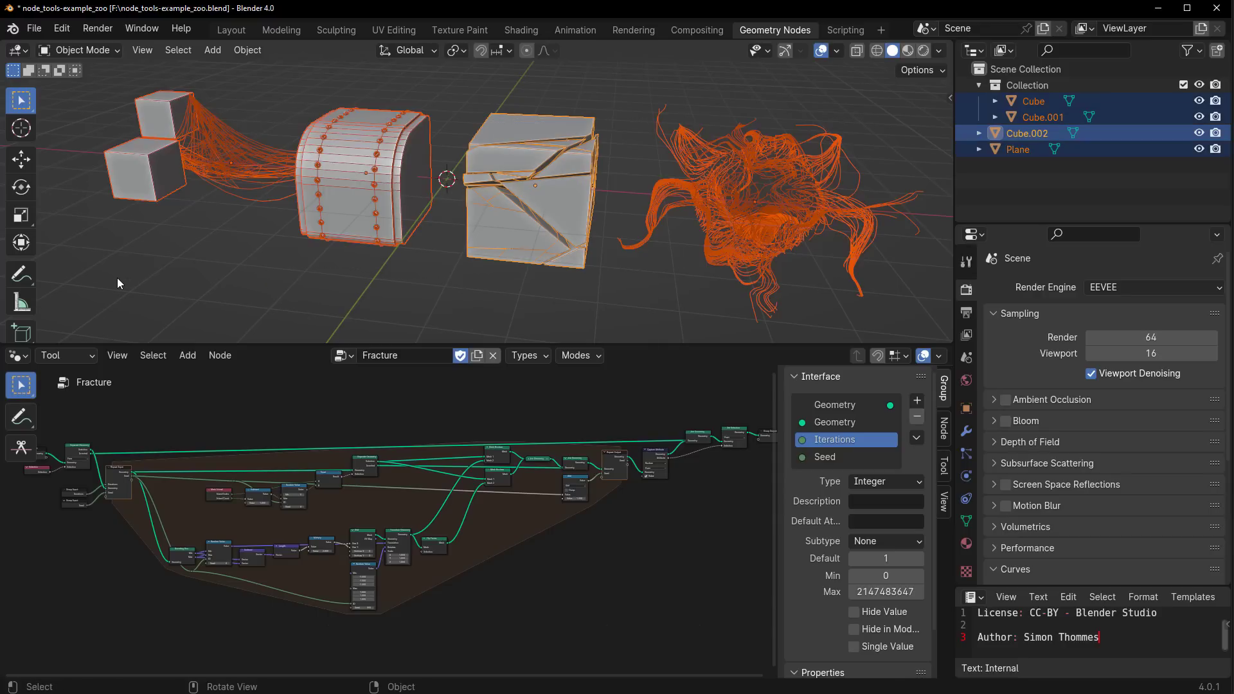
left_click(218, 269)
middle_click_drag(217, 269, 484, 285)
scroll(483, 286, "down", 3)
left_click_drag(824, 77, 133, 249)
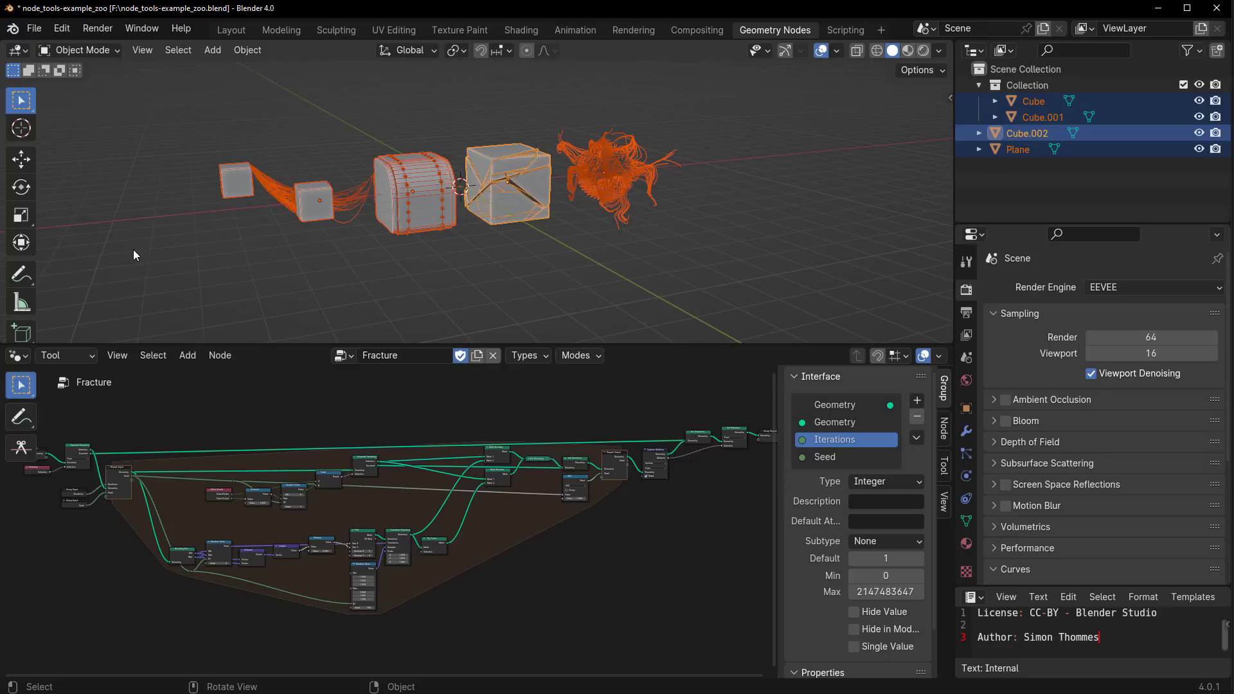
key("m")
left_click(321, 261)
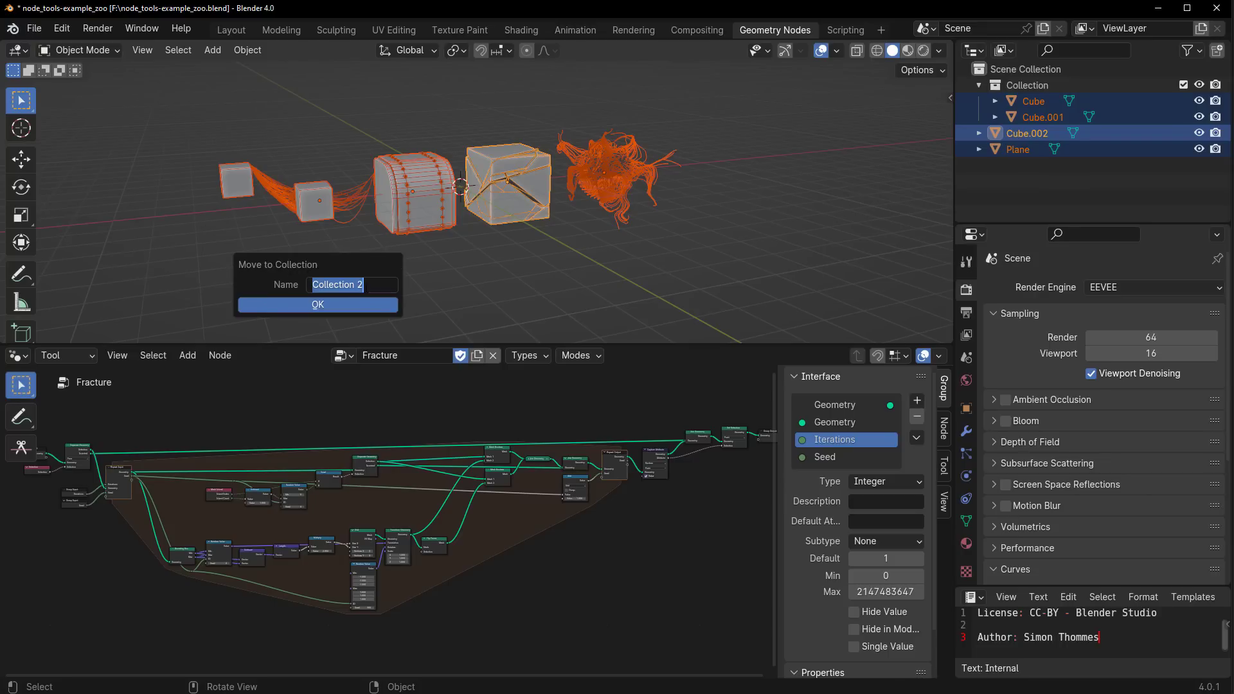
key("Return")
key("Return")
key("1")
Add a 2 m mesh cube at the world origin in the emptied scene.
middle_click_drag(411, 264, 525, 90)
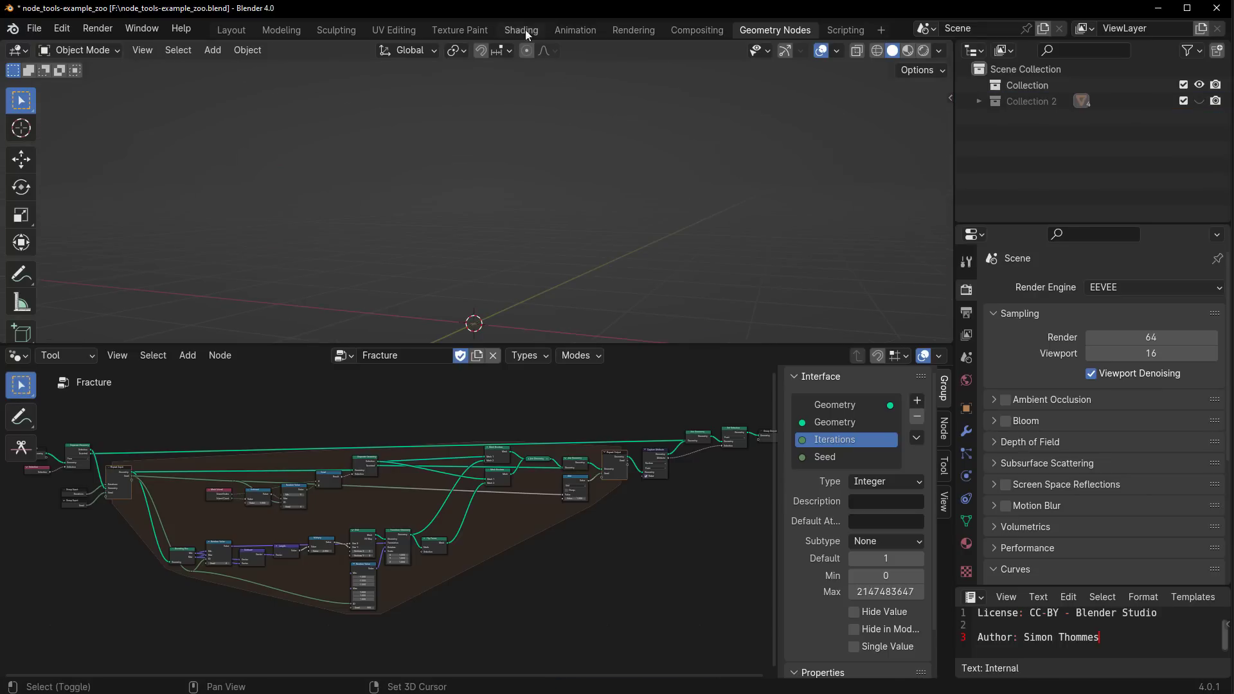
mouse_move(530, 207)
middle_mouse_down()
mouse_move(536, 236)
mouse_move(532, 212)
middle_mouse_up()
key("shift+a")
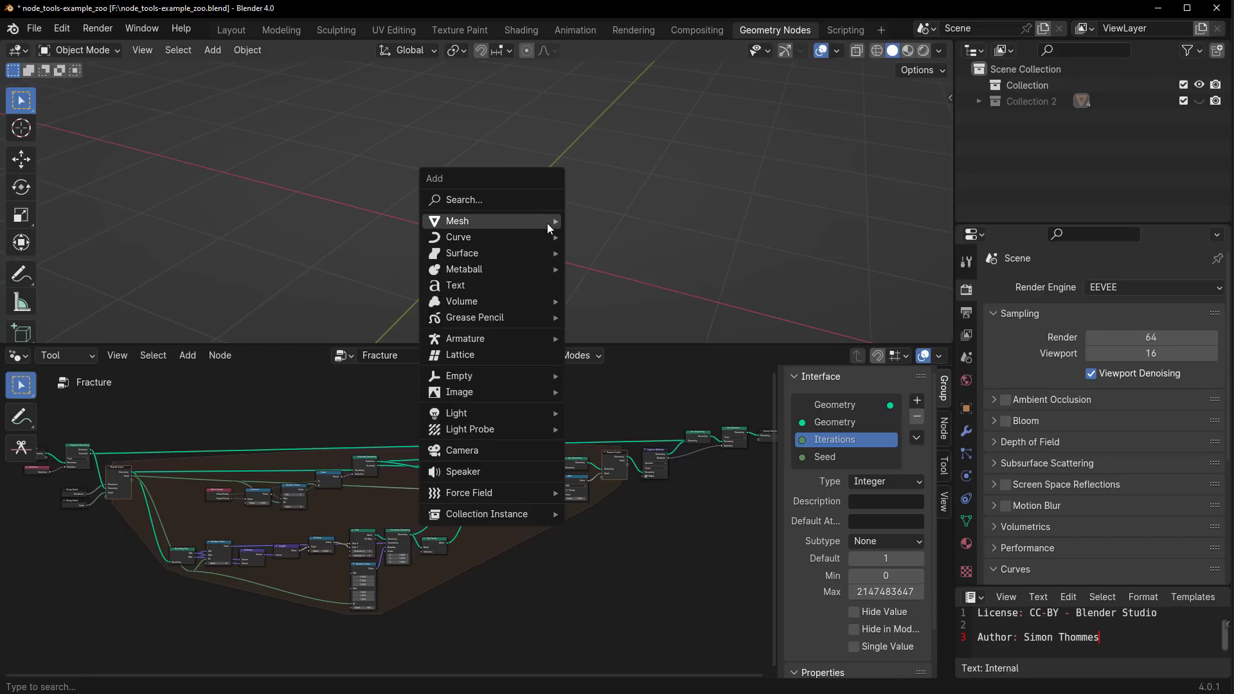
mouse_move(547, 222)
left_click(648, 237)
scroll(510, 254, "up", 5)
scroll(510, 253, "down", 5)
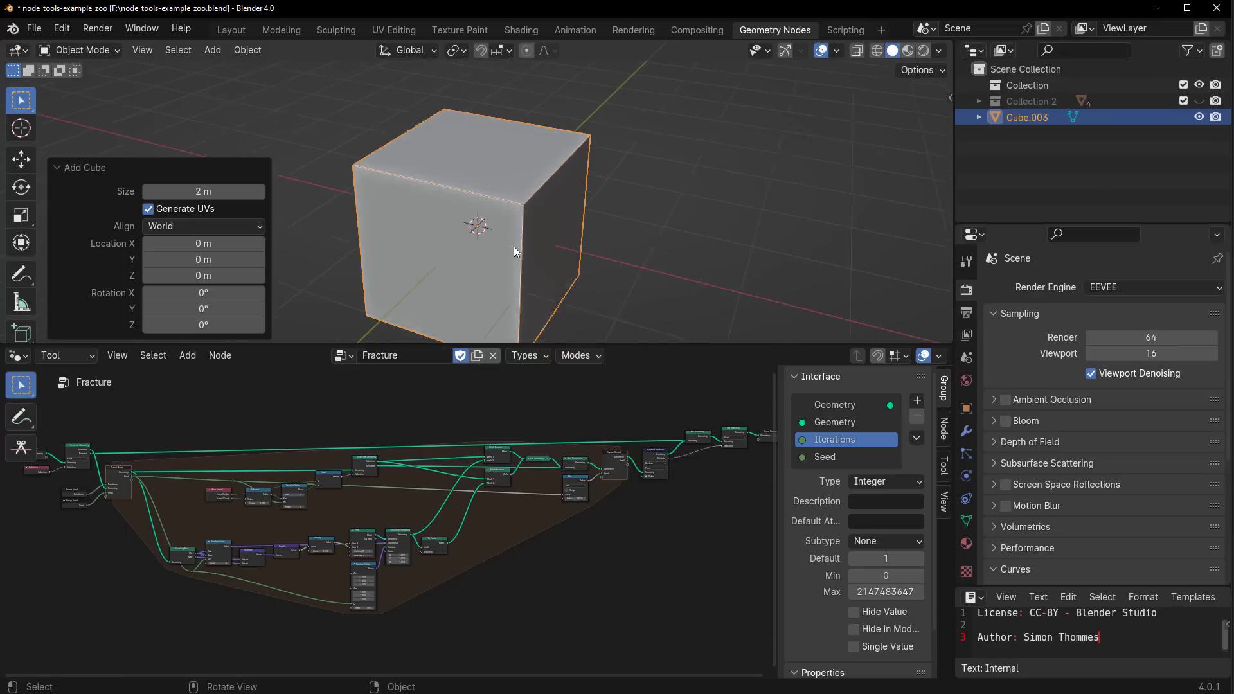
Apply the Fracture node tool to the new cube in Edit Mode with 28 iterations and seed 17.
key("Tab")
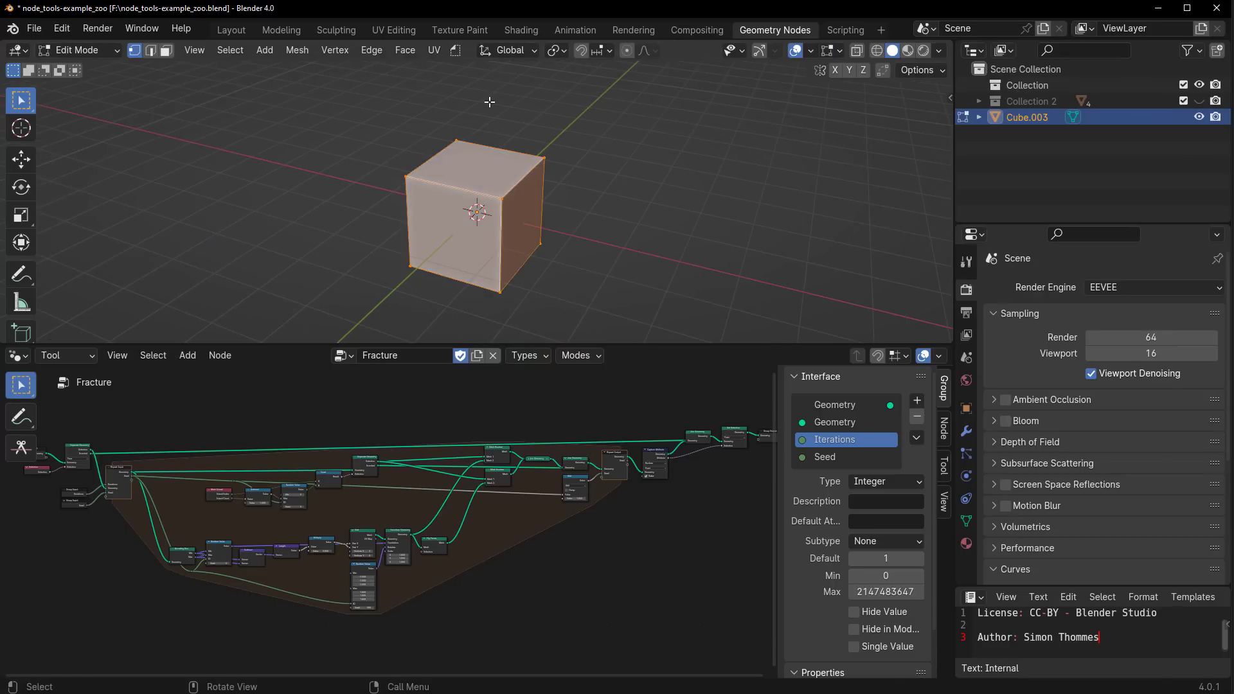
left_click(454, 52)
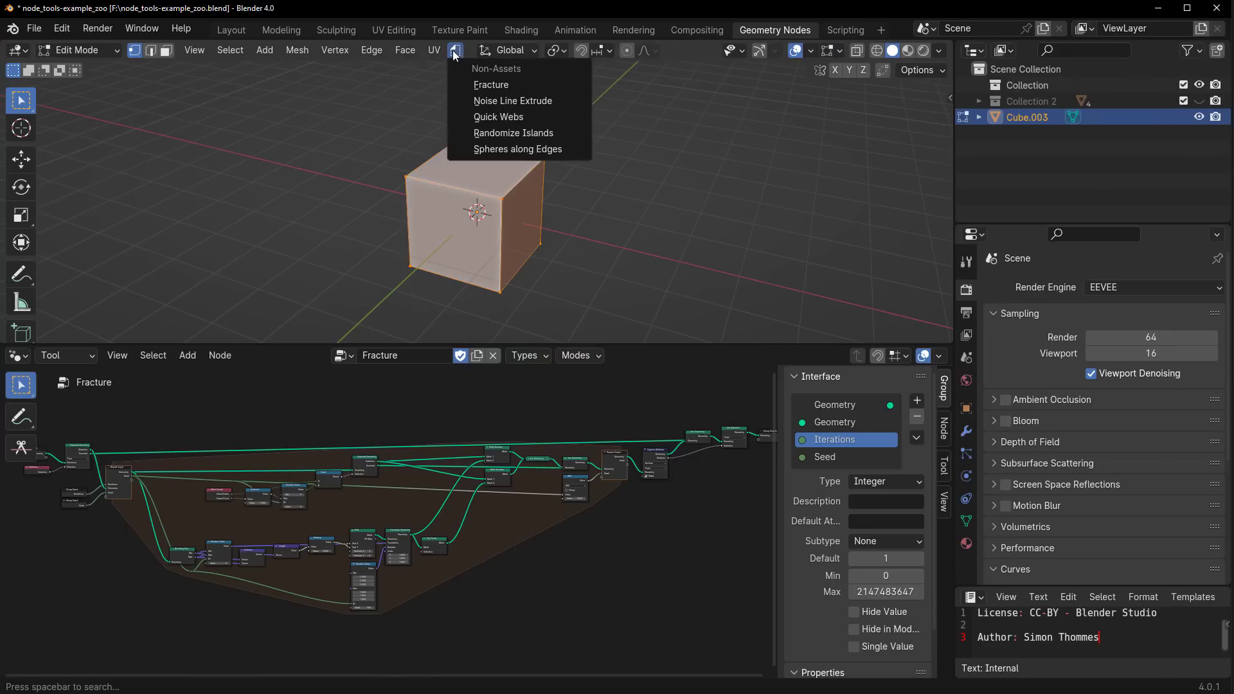
left_click(537, 80)
left_click(455, 51)
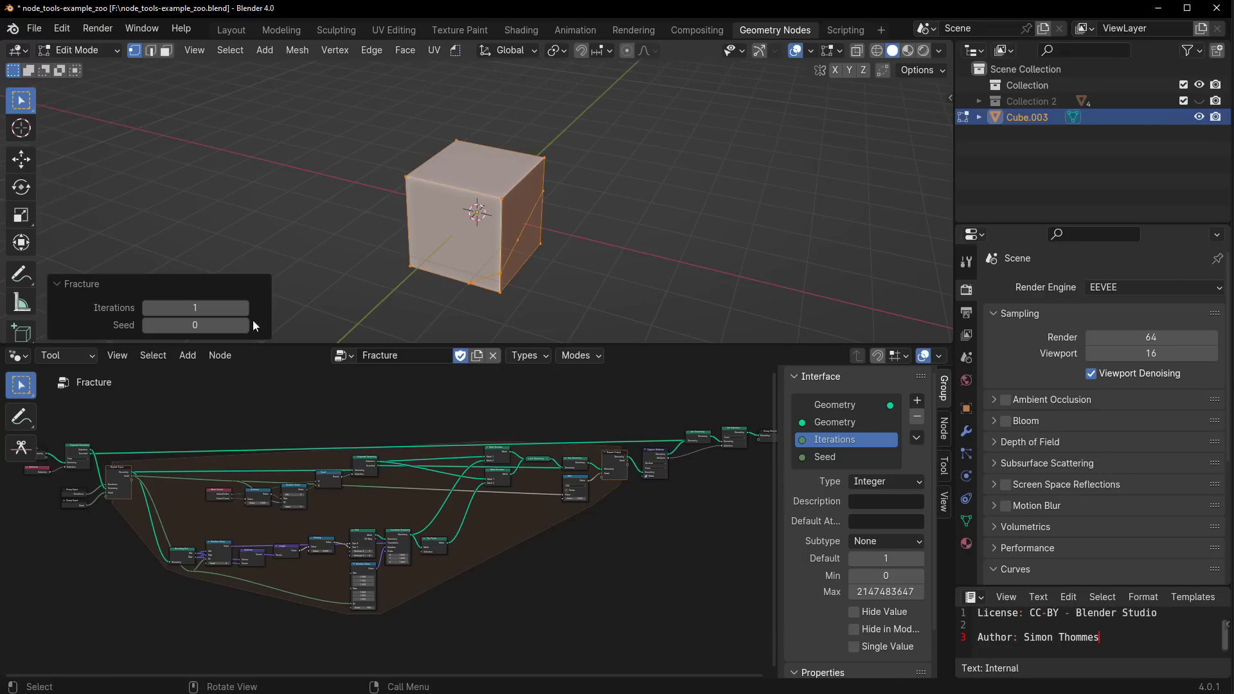
left_click_drag(208, 308, 285, 307)
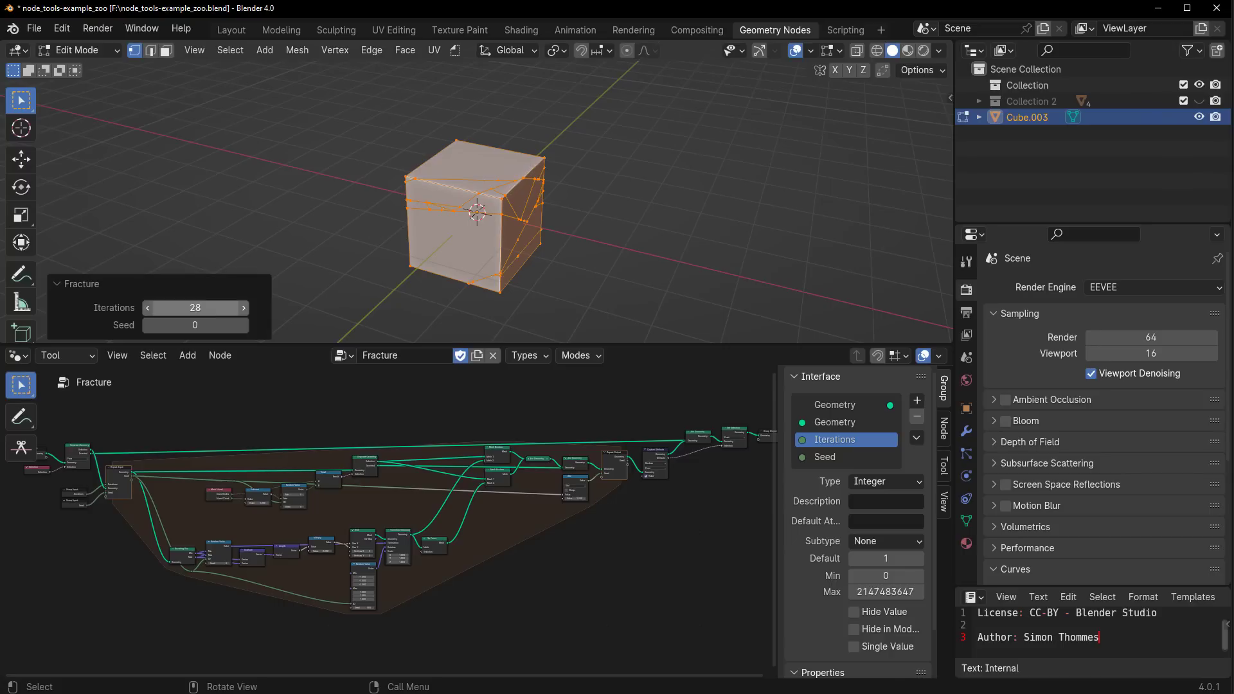
left_click_drag(185, 325, 226, 325)
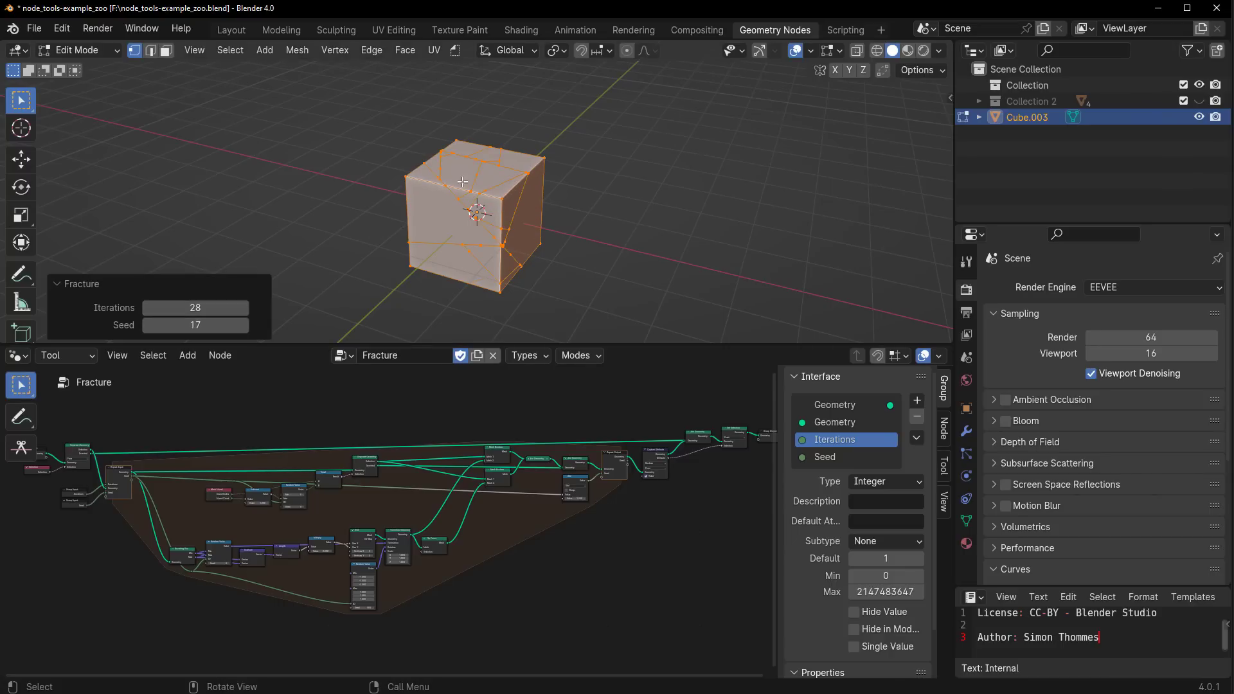
Apply the Randomize Islands node tool to the fractured cube.
left_click(456, 51)
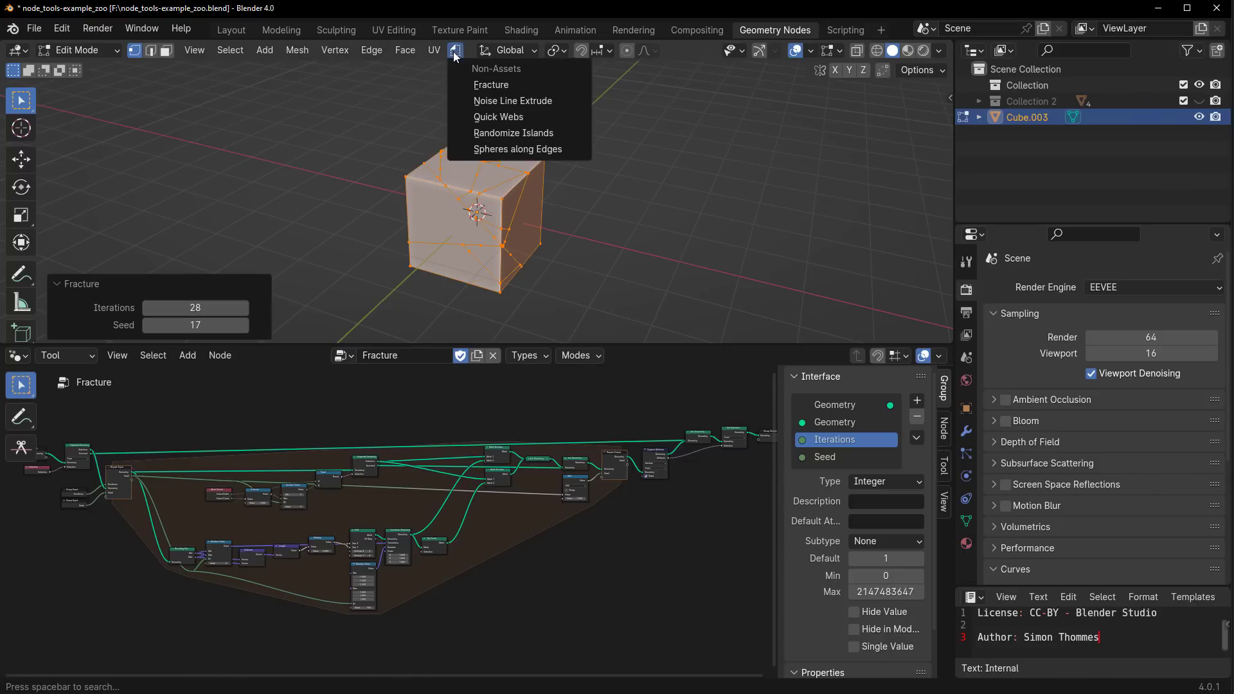
left_click(503, 132)
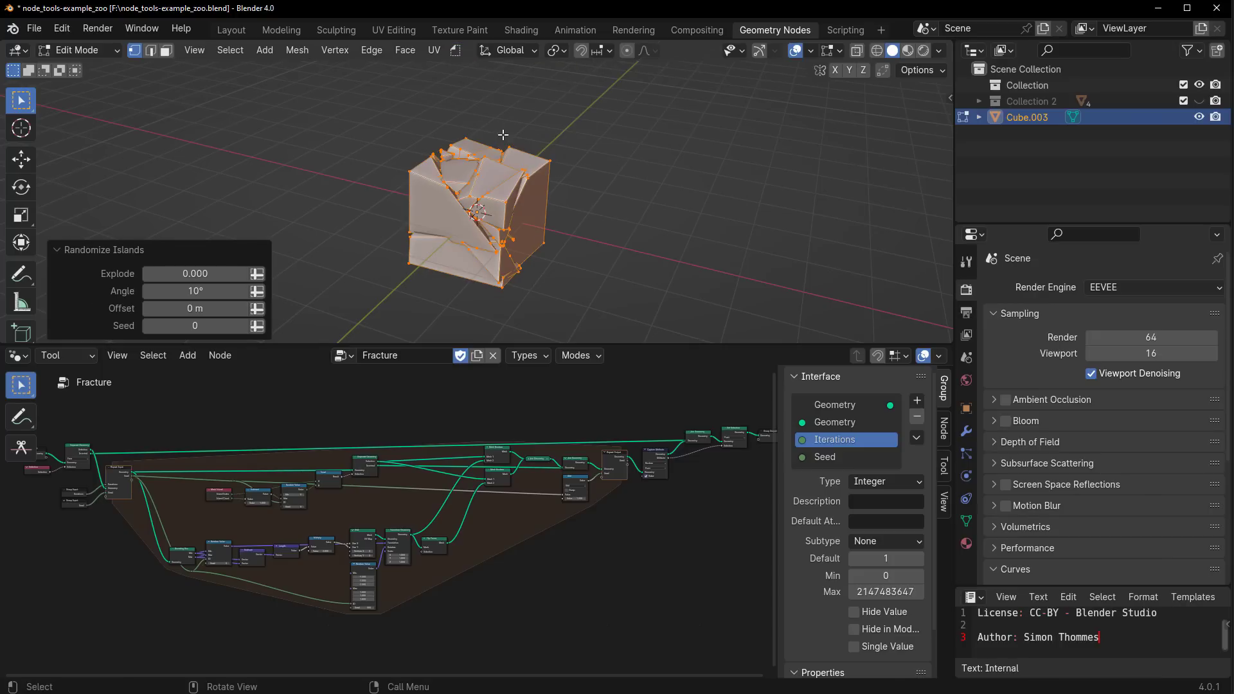
Spread the cube's fractured islands apart by adjusting the Explode and Angle values of Randomize Islands, and return to Object Mode.
left_click_drag(195, 274, 281, 273)
left_click_drag(194, 291, 174, 308)
key("Tab")
middle_click_drag(553, 225, 681, 169)
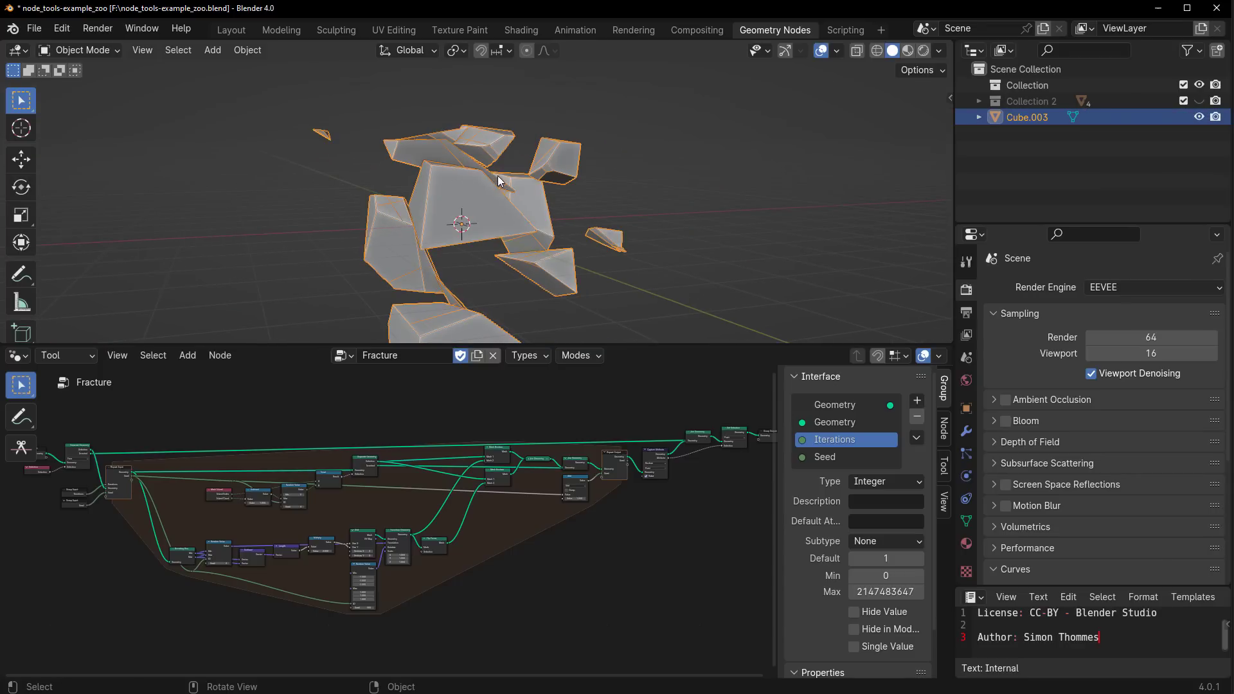
Apply the Fracture node tool again to the scattered pieces in Edit Mode with 80 iterations.
key("Tab")
left_click(456, 50)
left_click(491, 84)
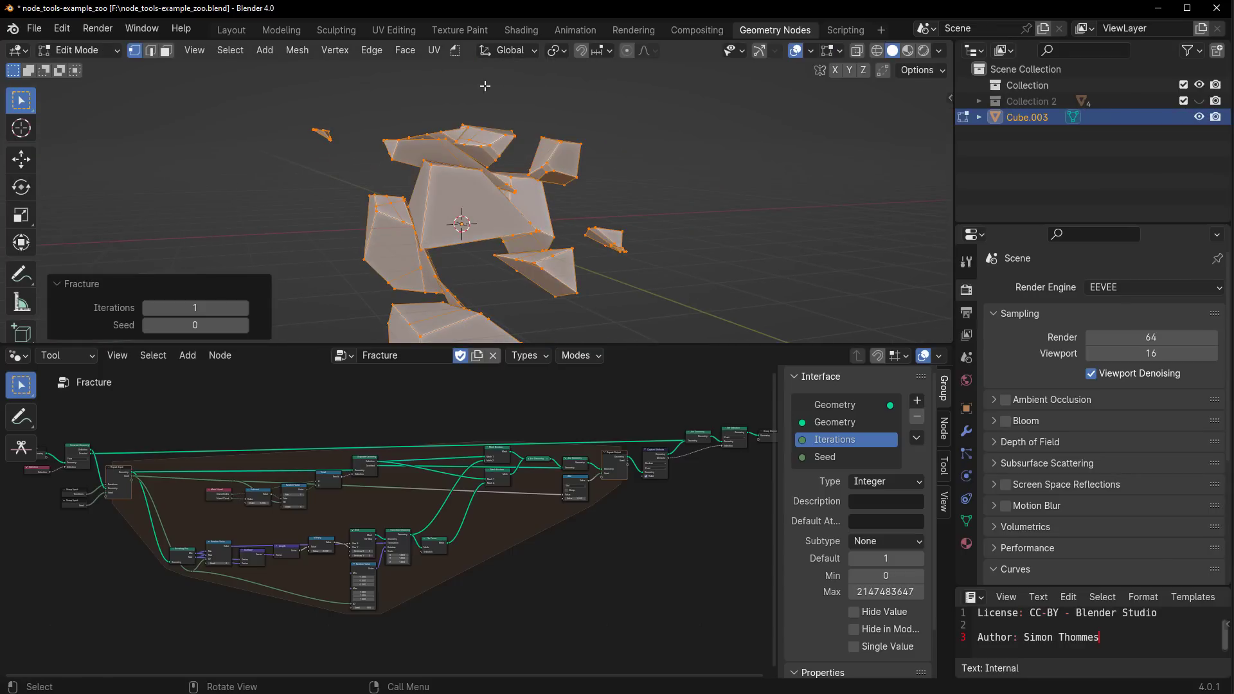
left_click_drag(195, 307, 201, 307)
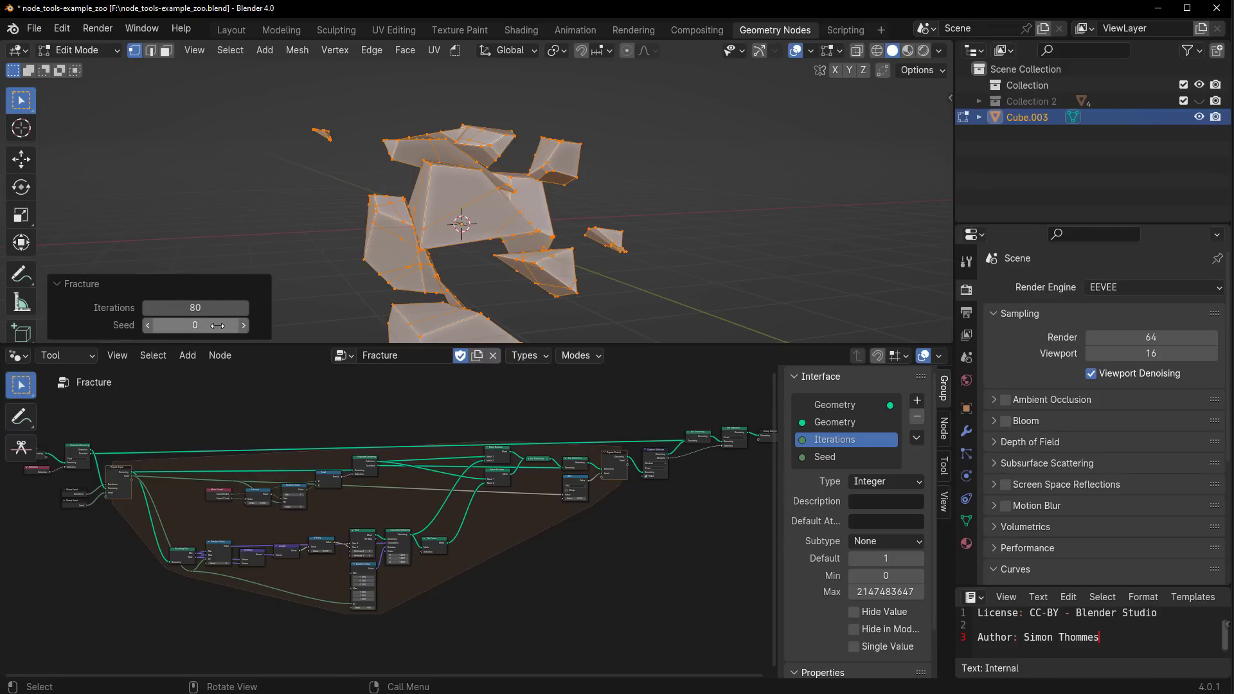
Apply Randomize Islands to the refractured pieces, adjust Explode to scatter them further, and inspect the fragments in Object Mode.
left_click(456, 52)
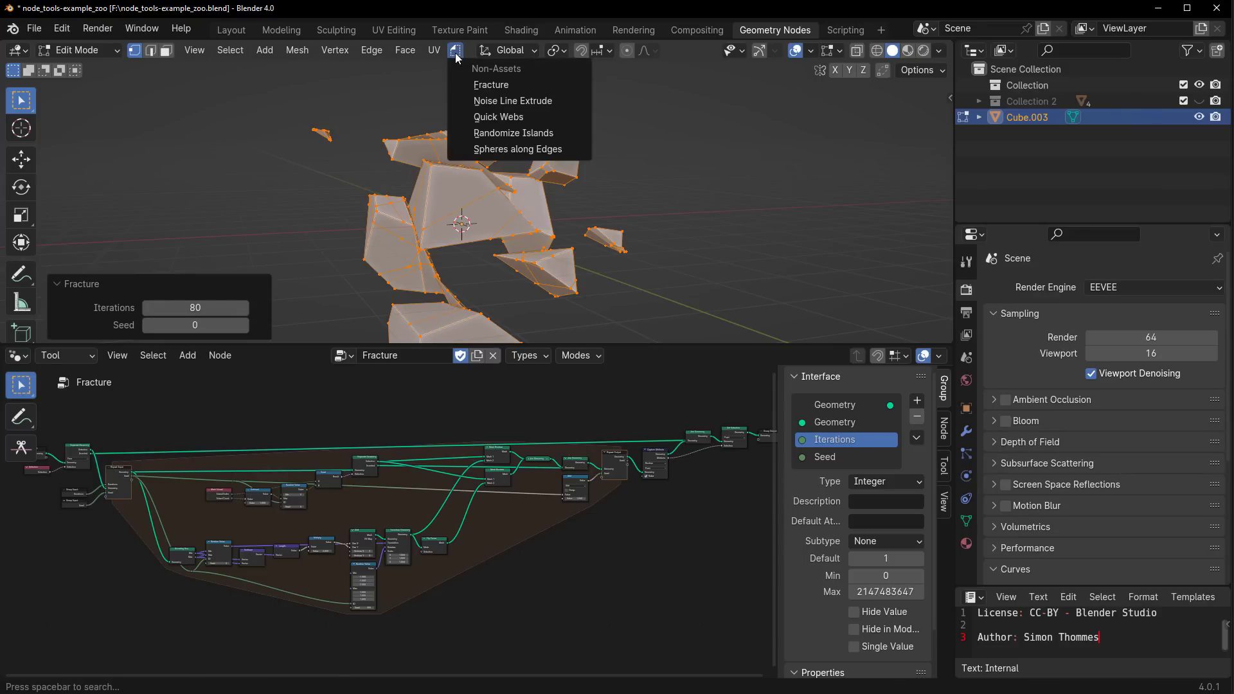
left_click(508, 133)
left_click_drag(195, 273, 204, 274)
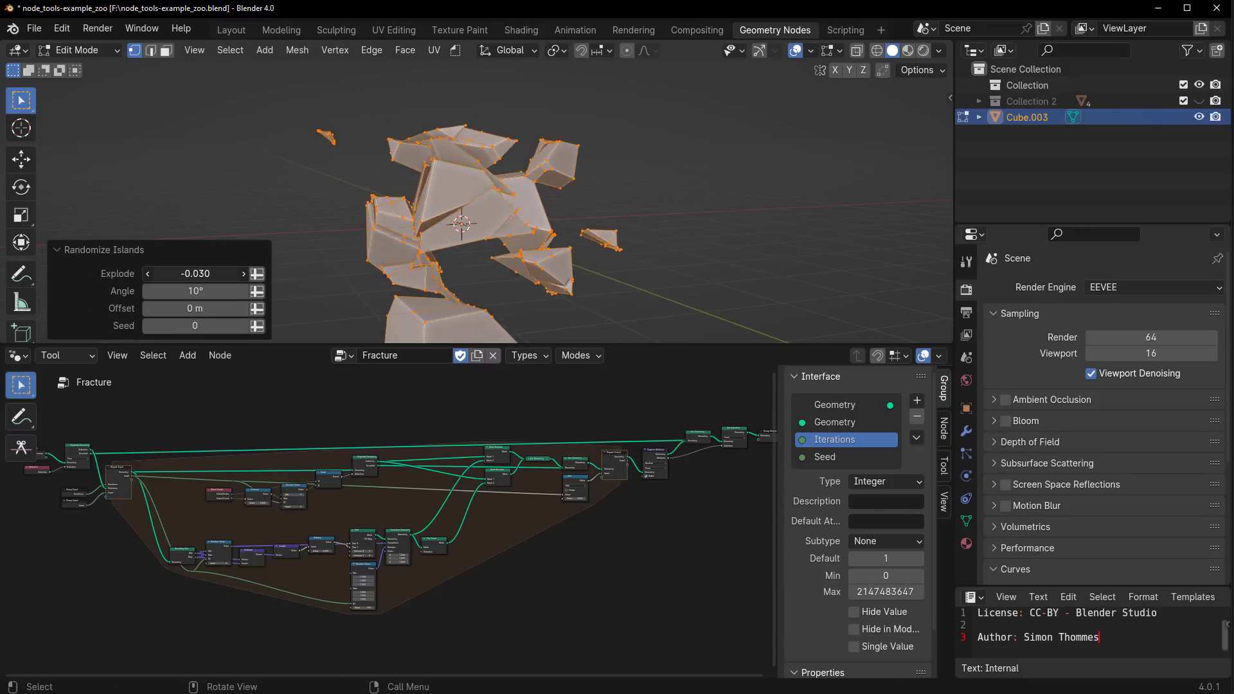
left_click_drag(195, 274, 255, 274)
middle_click_drag(606, 181, 540, 197)
key("Tab")
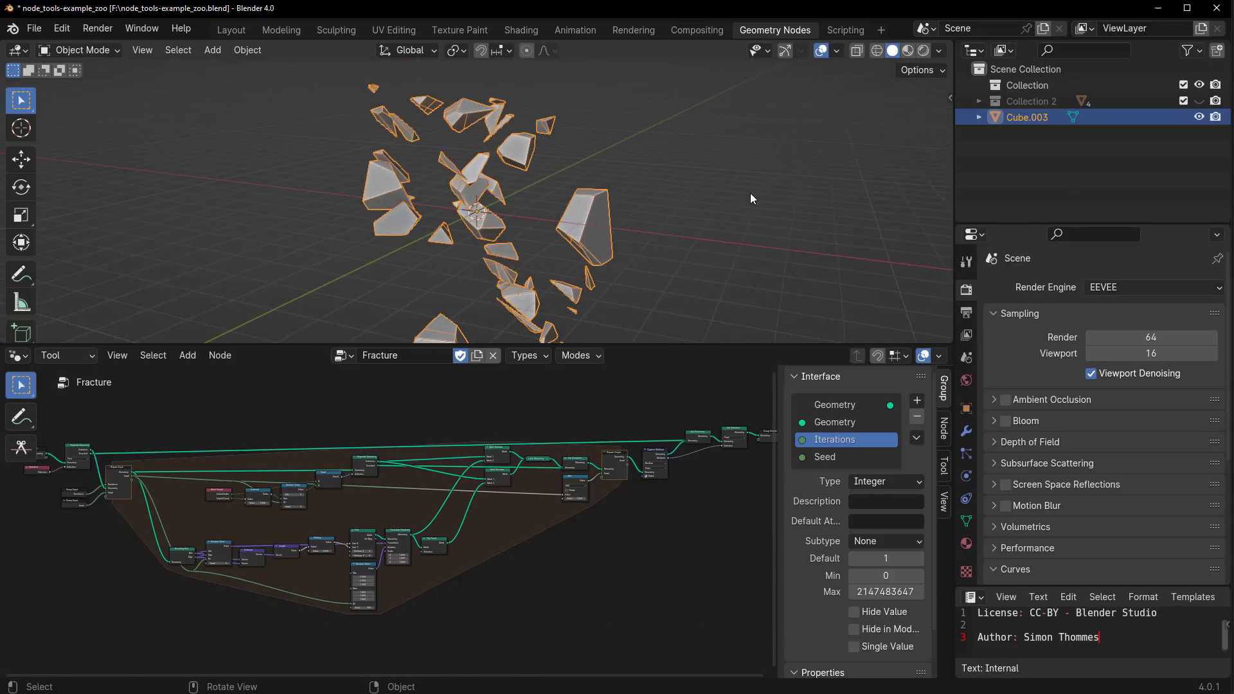
left_click(751, 195)
middle_click_drag(691, 245, 564, 229)
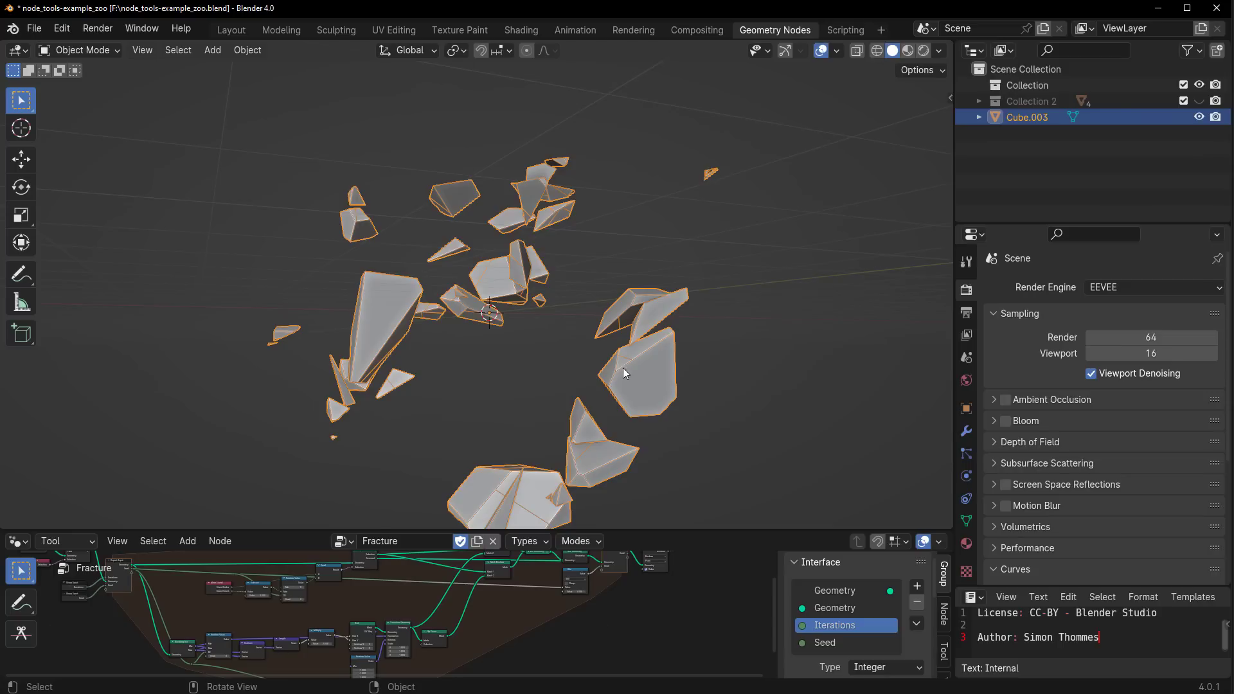
middle_click_drag(623, 368, 586, 416)
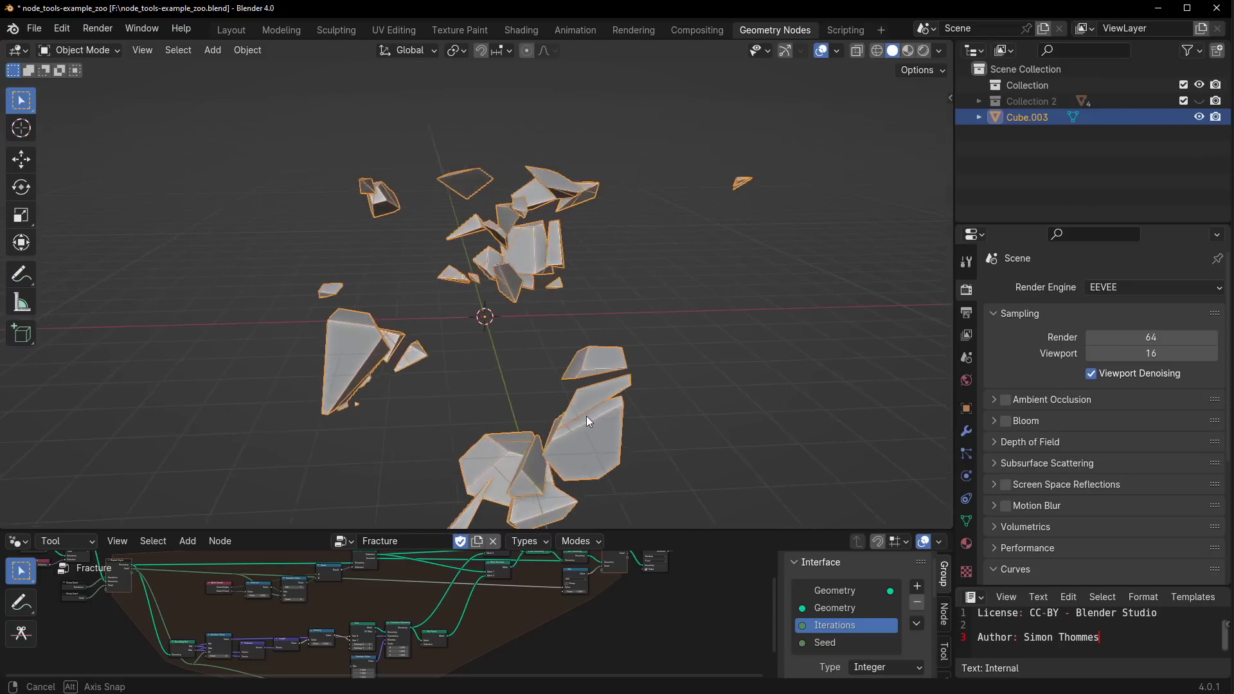
Apply the Noise Line Extrude node tool to all the scattered fragments in Edit Mode.
key("Tab")
left_click(455, 51)
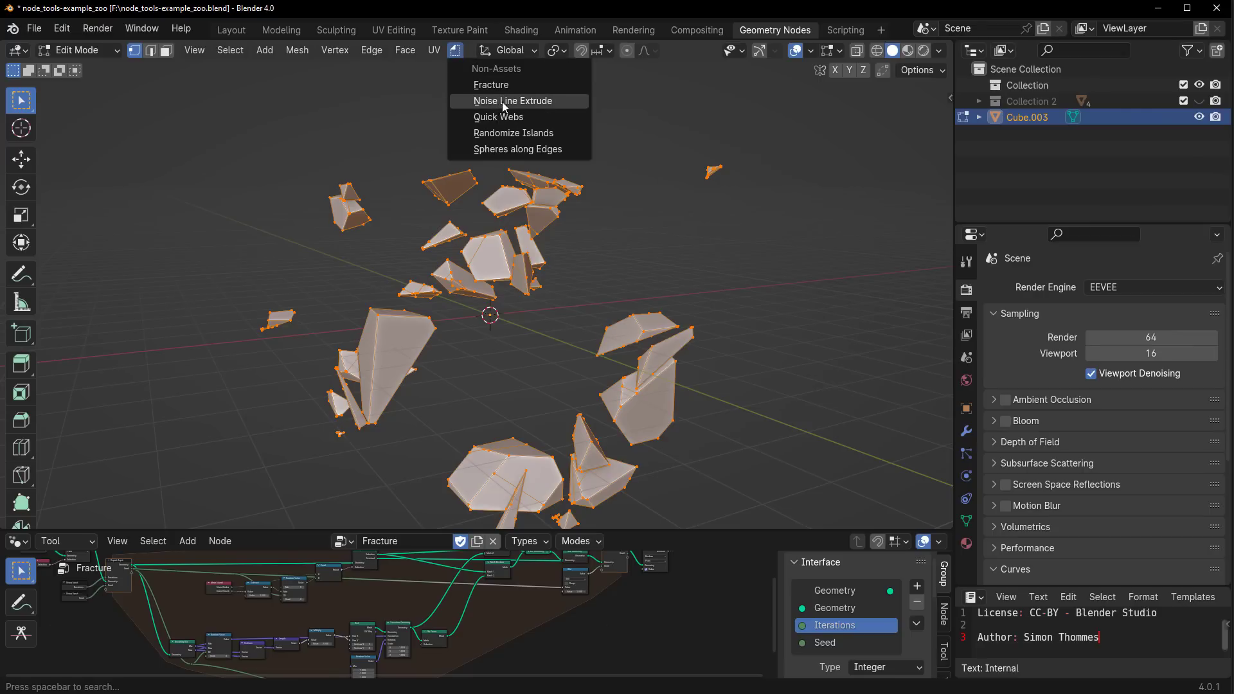
left_click(505, 102)
middle_click_drag(560, 291, 488, 308)
scroll(299, 376, "up", 3)
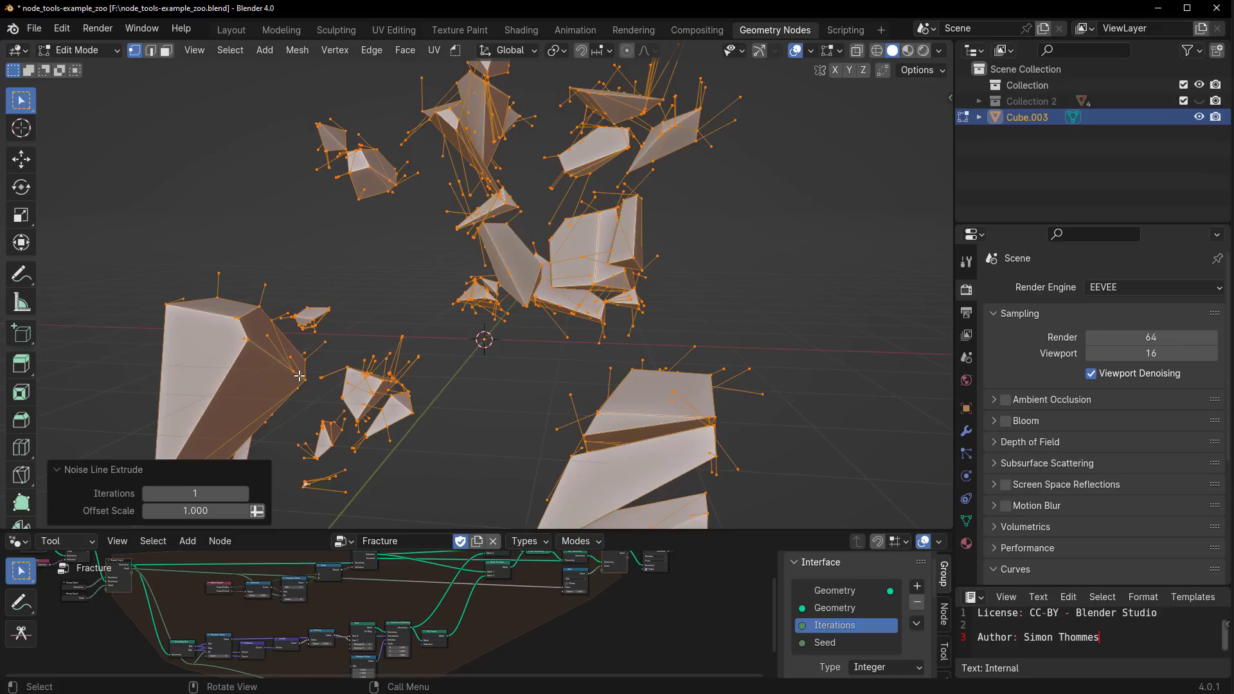
middle_click_drag(299, 377, 478, 293)
scroll(484, 288, "up", 2)
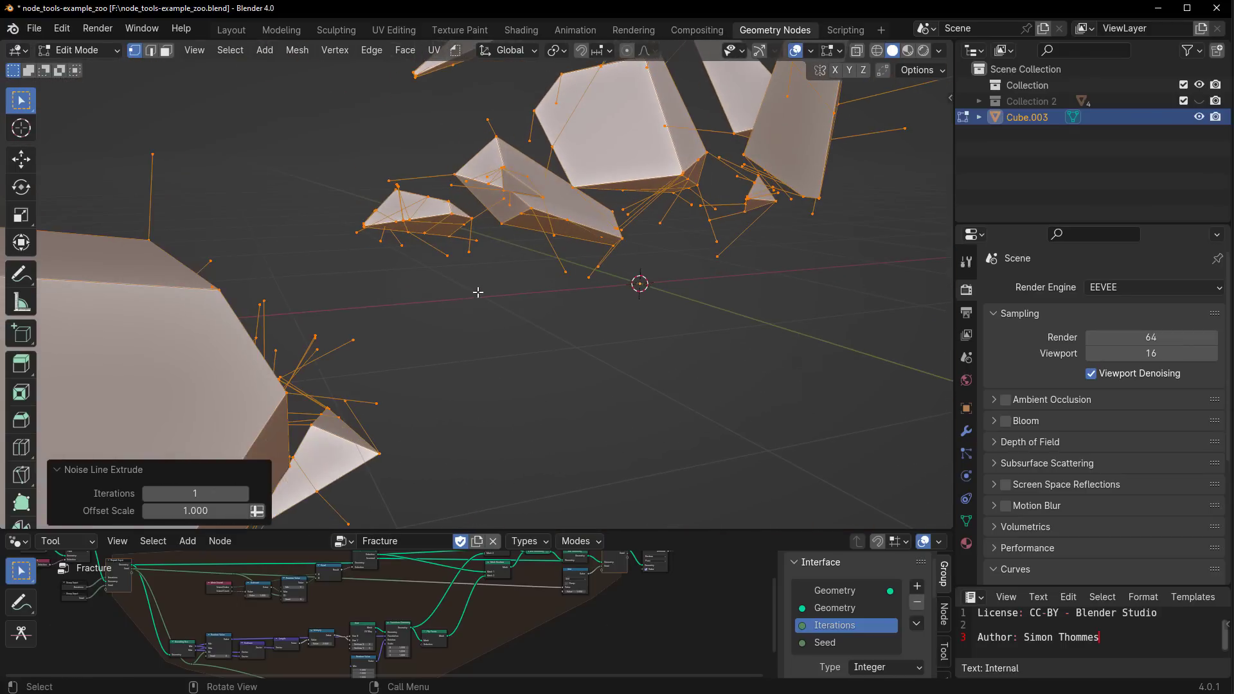
middle_click_drag(223, 293, 286, 373)
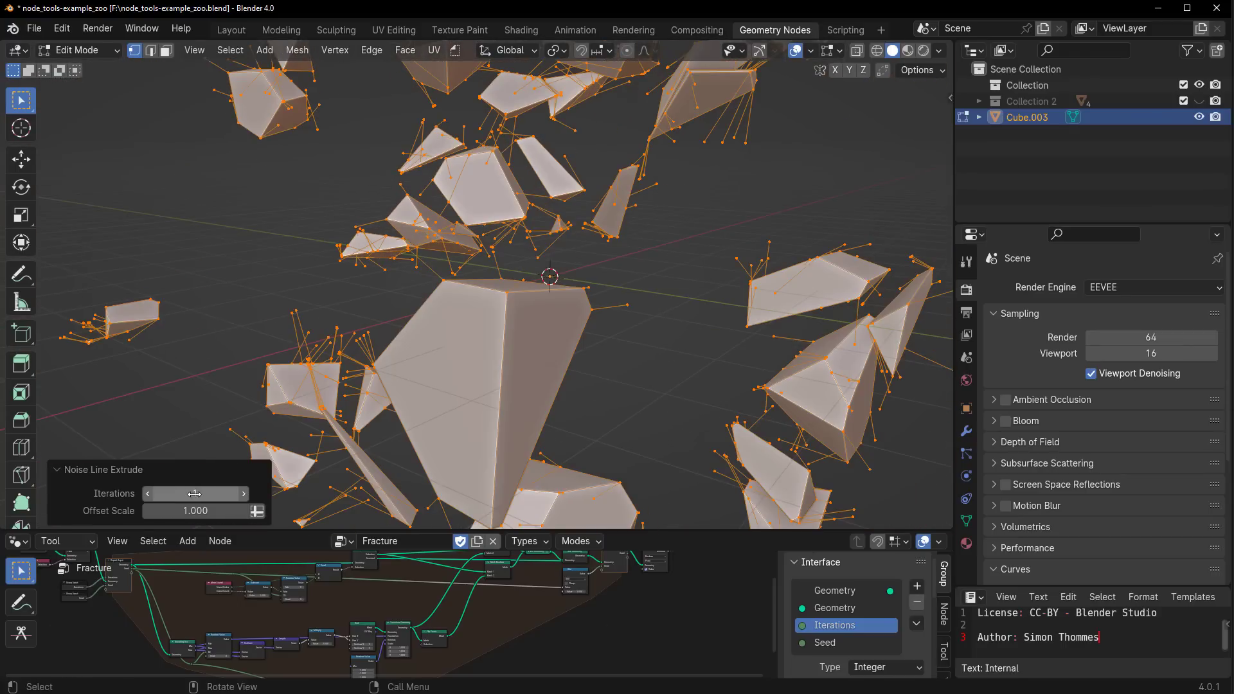
Adjust the Iterations and Offset Scale of Noise Line Extrude on the fragments.
mouse_move(194, 493)
left_mouse_down()
mouse_move(241, 493)
mouse_move(216, 493)
left_mouse_up()
scroll(476, 321, "down", 6)
middle_click_drag(476, 322, 539, 323)
mouse_move(196, 510)
left_mouse_down()
mouse_move(216, 510)
mouse_move(202, 493)
mouse_move(213, 493)
left_mouse_up()
Hide the fractured cube and add a UV sphere with 32 segments, 16 rings and a 1 m radius at the origin.
key("Tab")
key("h")
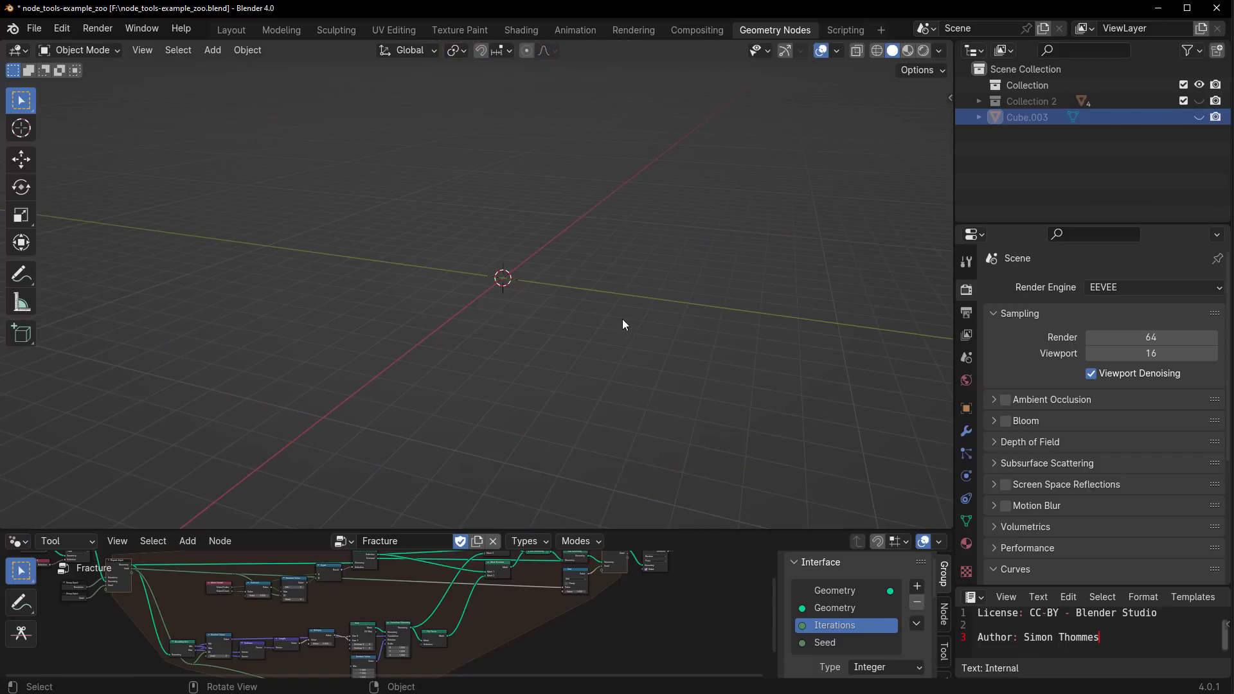
key("shift+a")
mouse_move(484, 279)
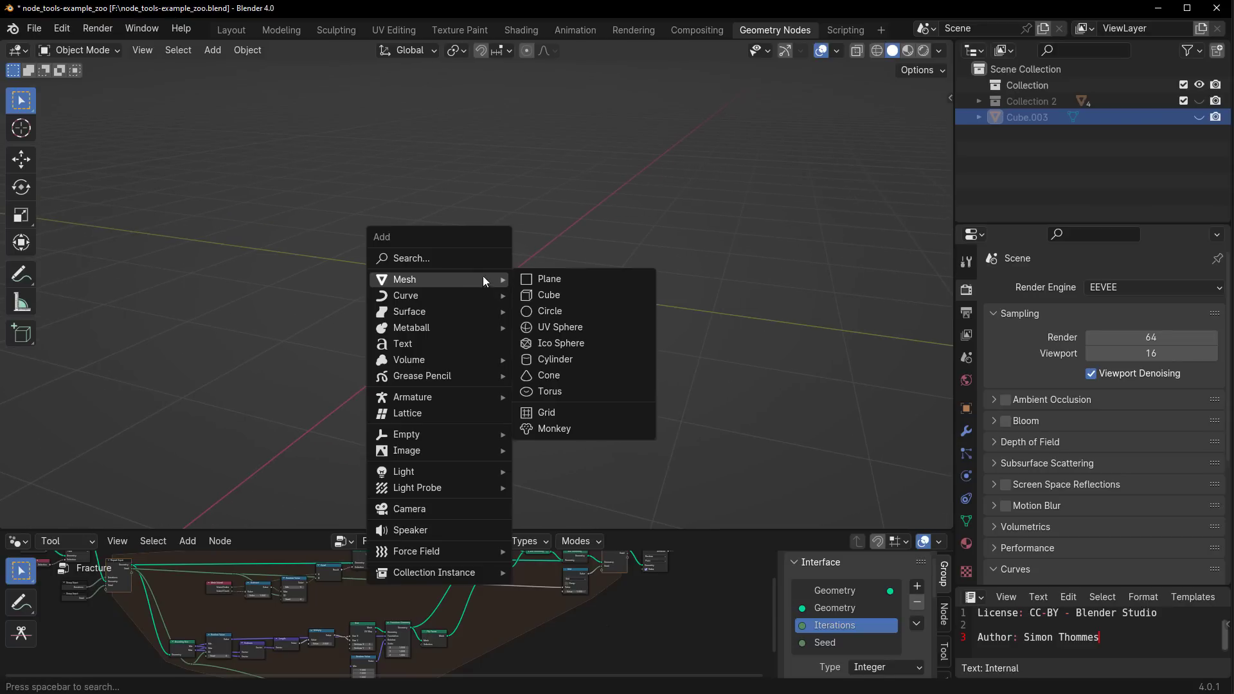
left_click(597, 327)
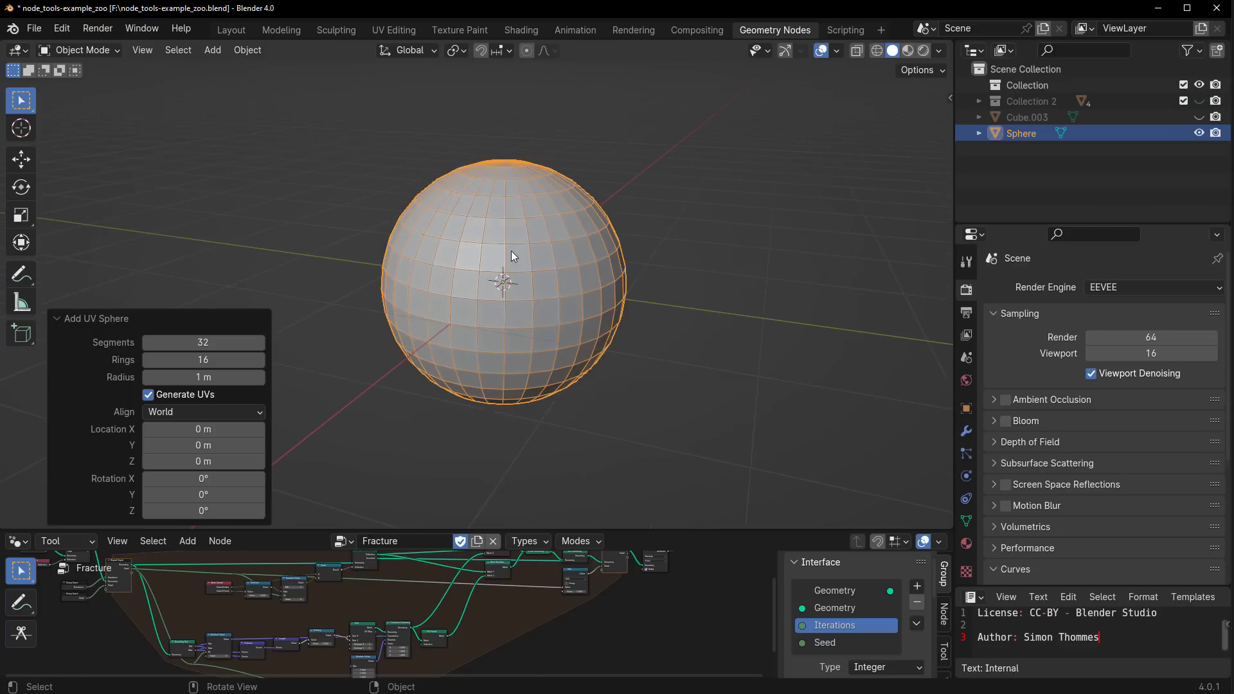
Delete only the edges and faces of the sphere in Edit Mode and select all the remaining vertices.
key("Tab")
middle_click_drag(590, 295, 629, 273)
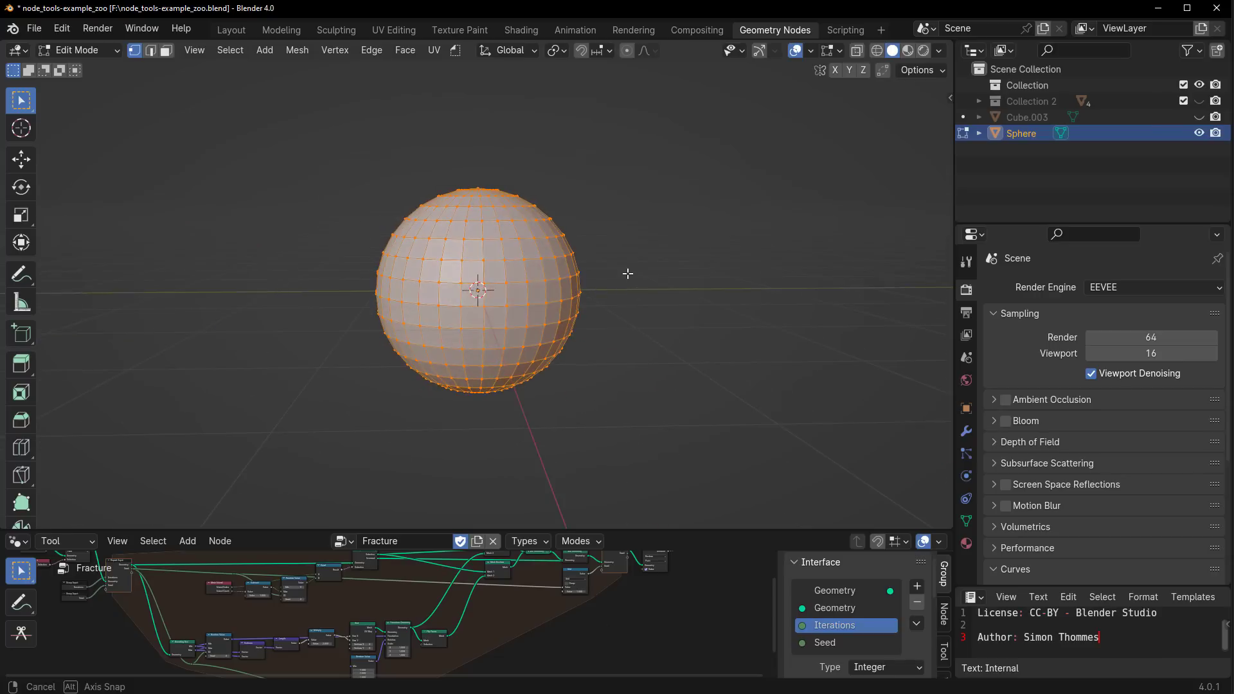
scroll(500, 275, "up", 3)
key("x")
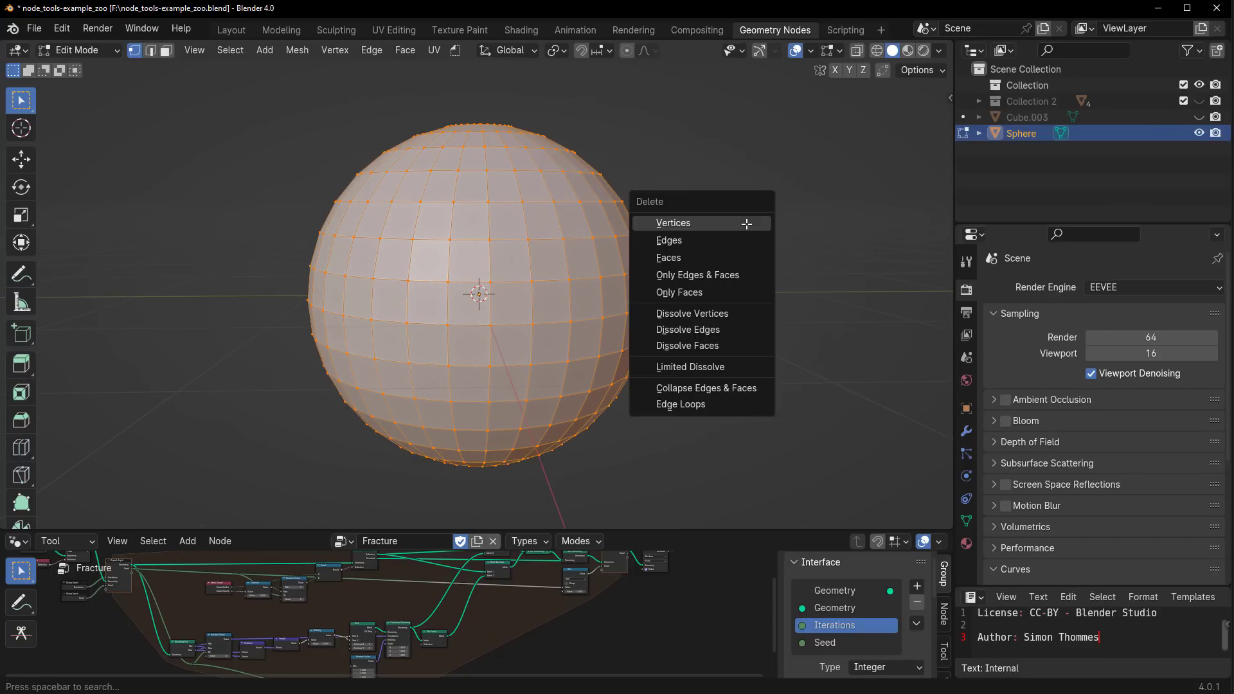
left_click(693, 283)
scroll(640, 317, "down", 3)
middle_click_drag(640, 317, 576, 316)
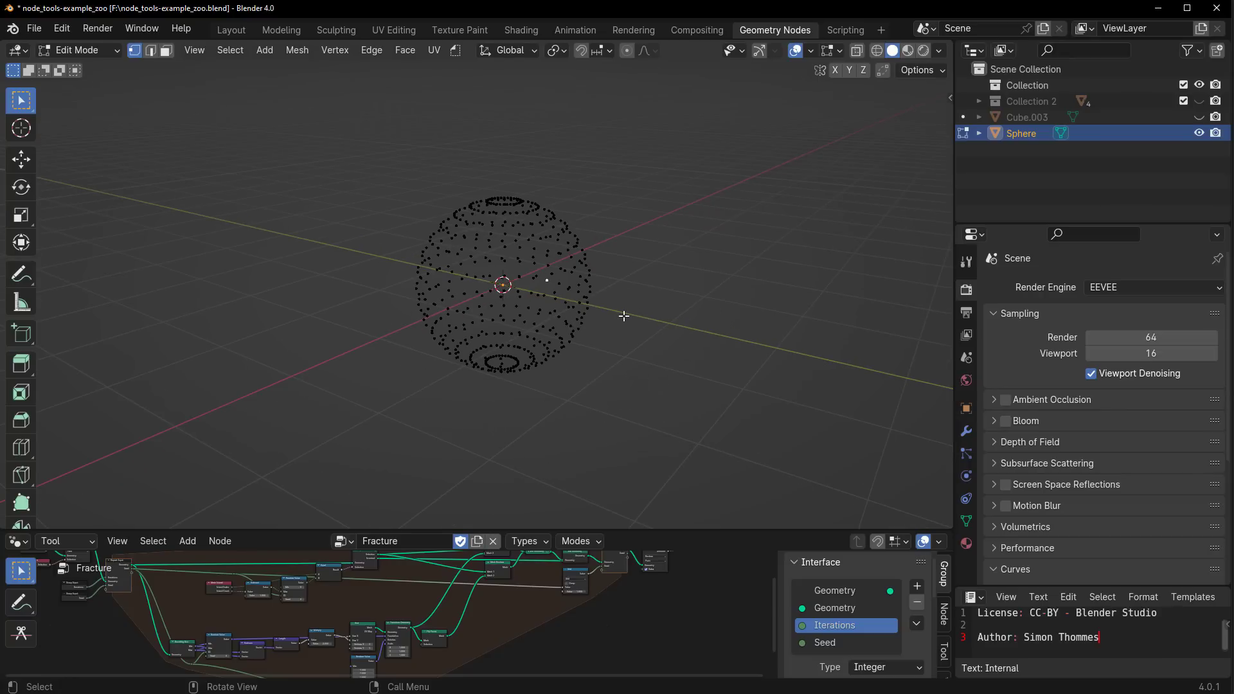
scroll(560, 324, "up", 3)
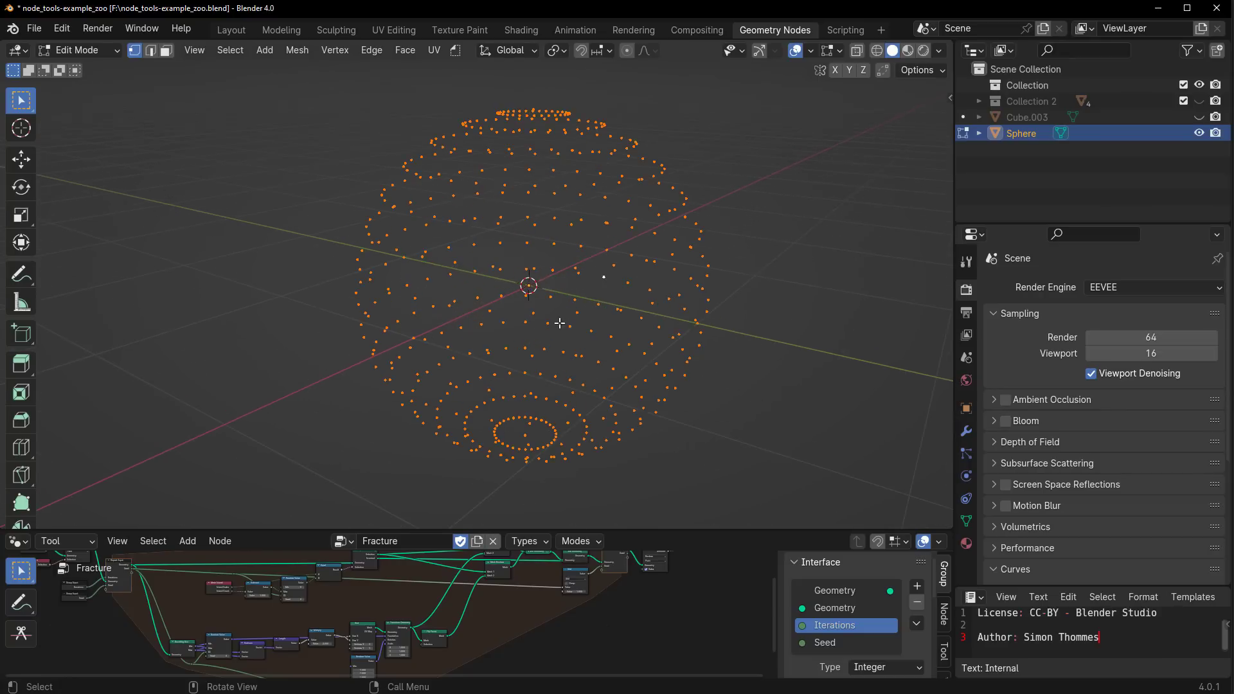
Apply Noise Line Extrude to the sphere's vertices with 38 iterations and an offset scale of 1.250, and return to Object Mode.
left_click(455, 50)
left_click(510, 102)
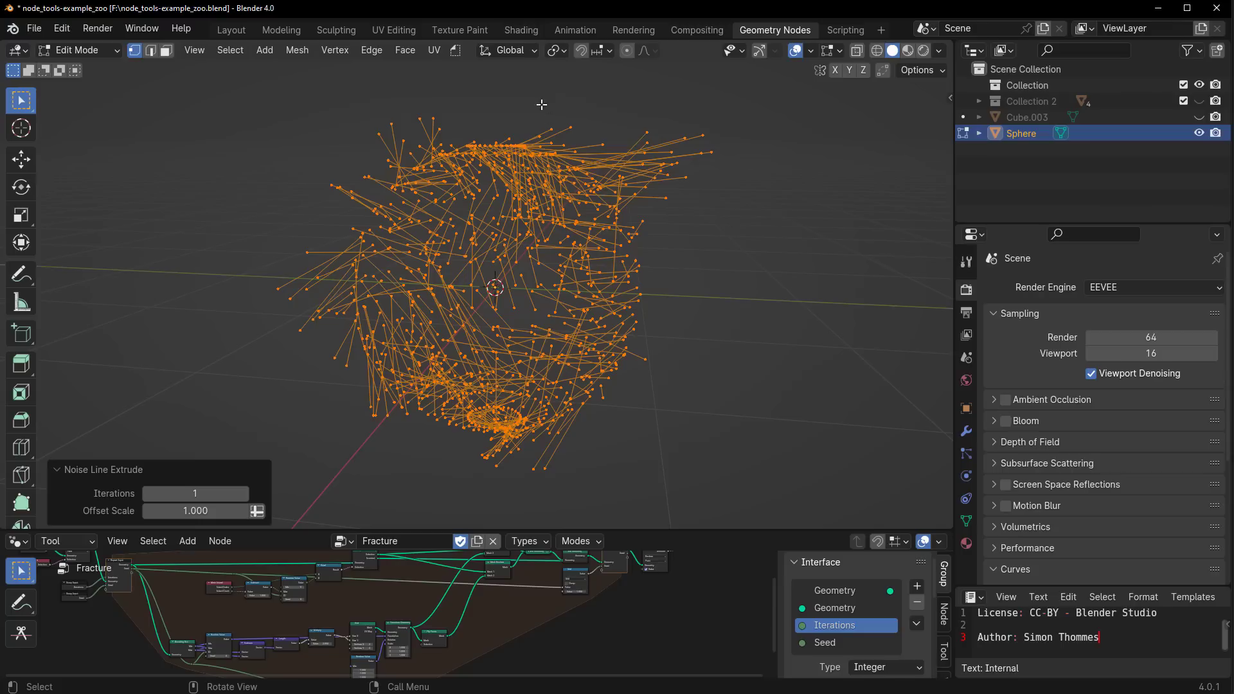
left_click_drag(195, 494, 256, 497)
scroll(257, 360, "down", 4)
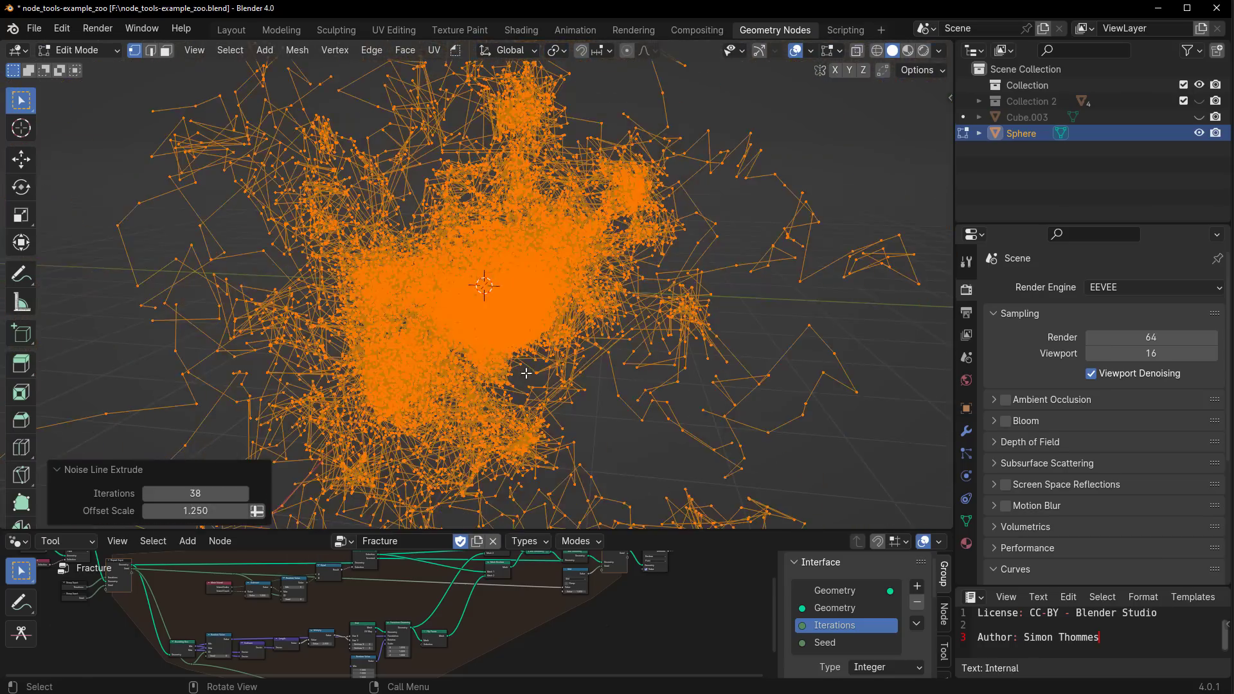
middle_click_drag(276, 335, 545, 410)
key("Tab")
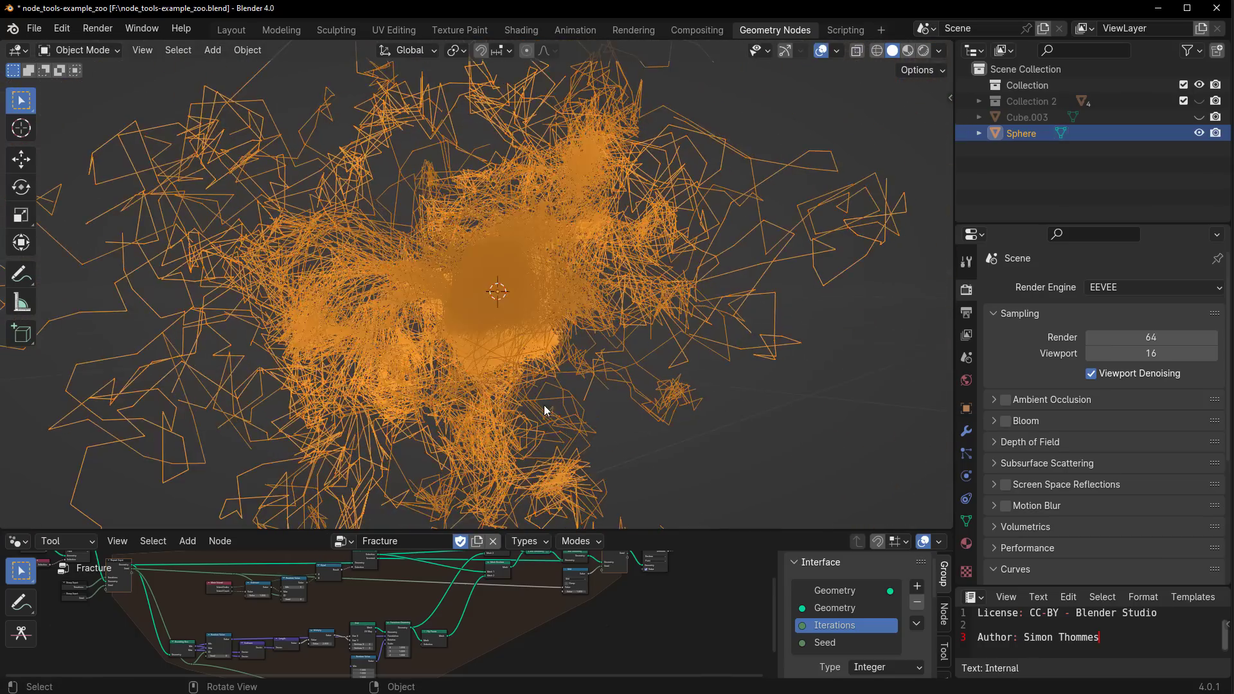
left_click(746, 448)
left_click(519, 284)
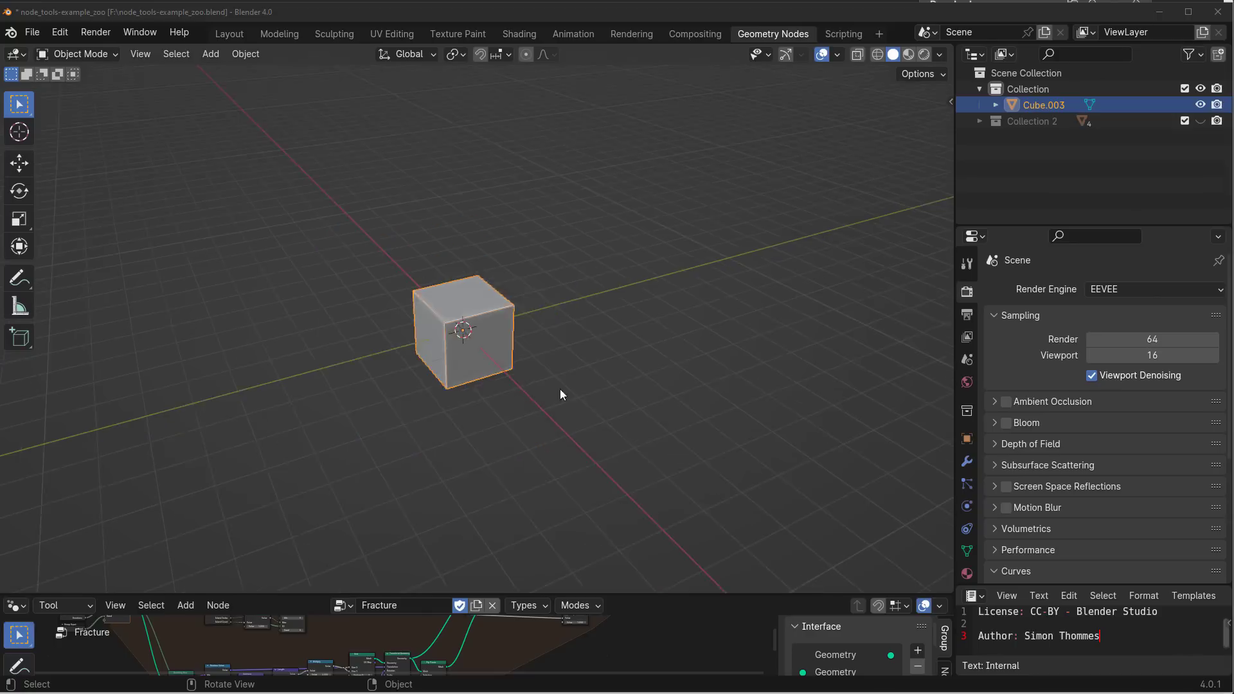
Duplicate the cube's mesh three times in Edit Mode, placing the copies apart from each other around and above the original.
key("Tab")
key("shift+d")
left_click(765, 303)
scroll(759, 308, "down", 4)
middle_click_drag(758, 309, 598, 352)
key("shift+d")
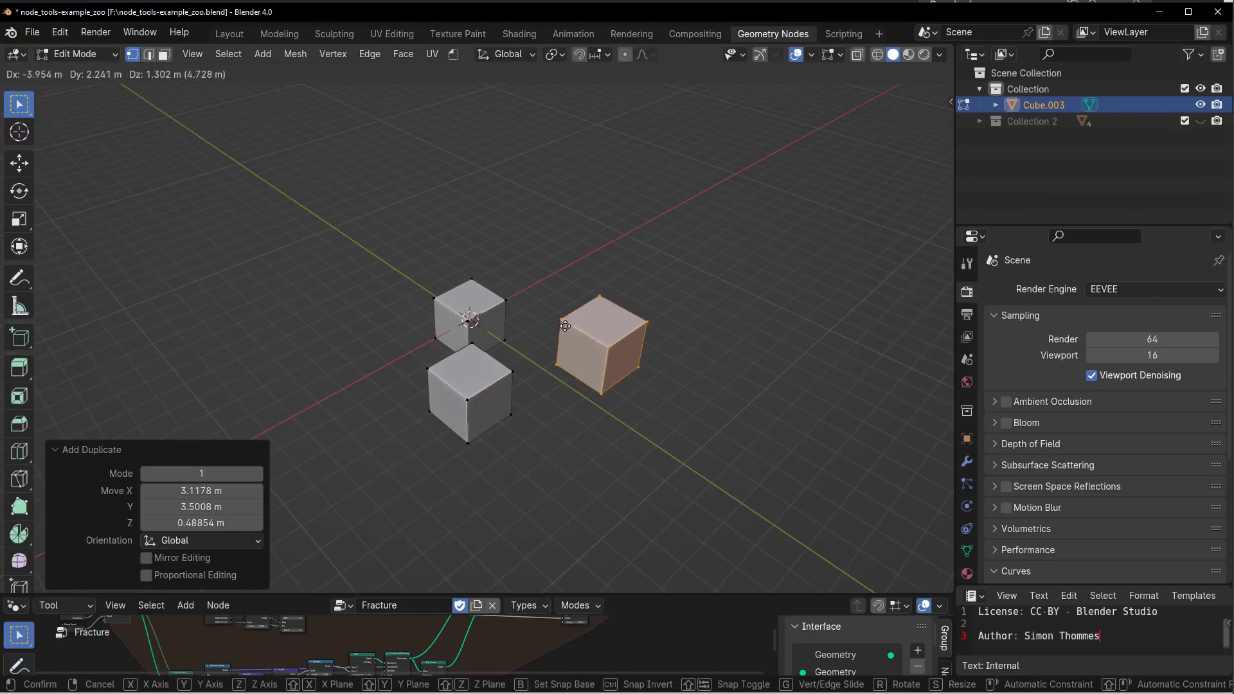
left_click(569, 321)
middle_click_drag(438, 277, 501, 267)
key("shift+d")
left_click(408, 128)
middle_click_drag(370, 222, 454, 311)
Switch to edge selection and select facing edges on the separate cubes.
key("2")
left_click(460, 239)
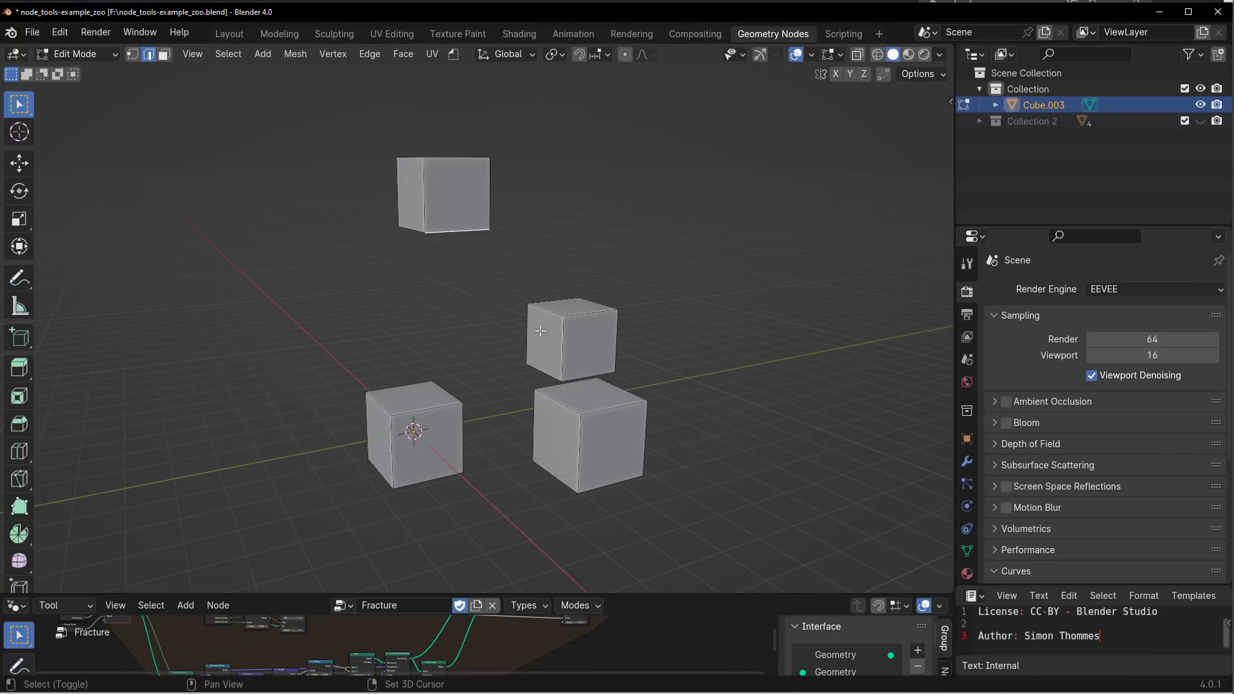
left_click(449, 393, "shift")
middle_click_drag(476, 386, 546, 245)
scroll(543, 231, "up", 2)
Try the Quick Webs node tool between the selected cube edges, raising and lowering its iterations.
left_click(454, 54)
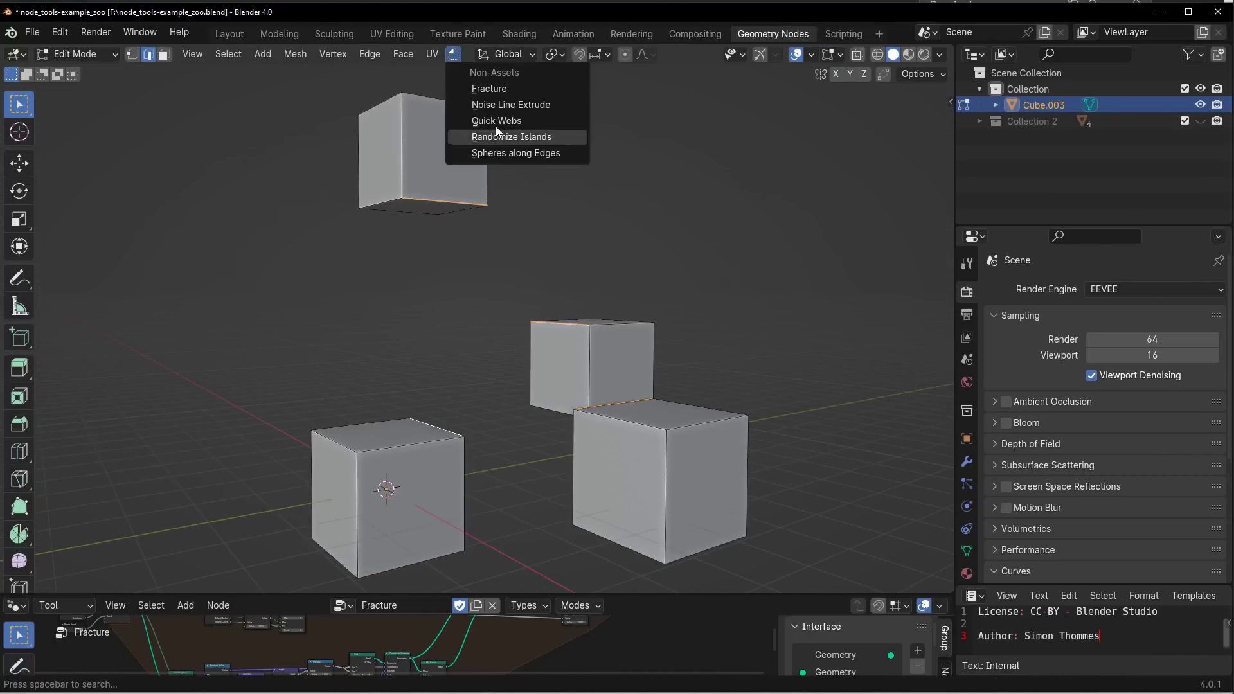
left_click(499, 122)
middle_click_drag(654, 273, 604, 275)
left_click(242, 507)
left_click(242, 507)
left_click(242, 507)
left_click(145, 508)
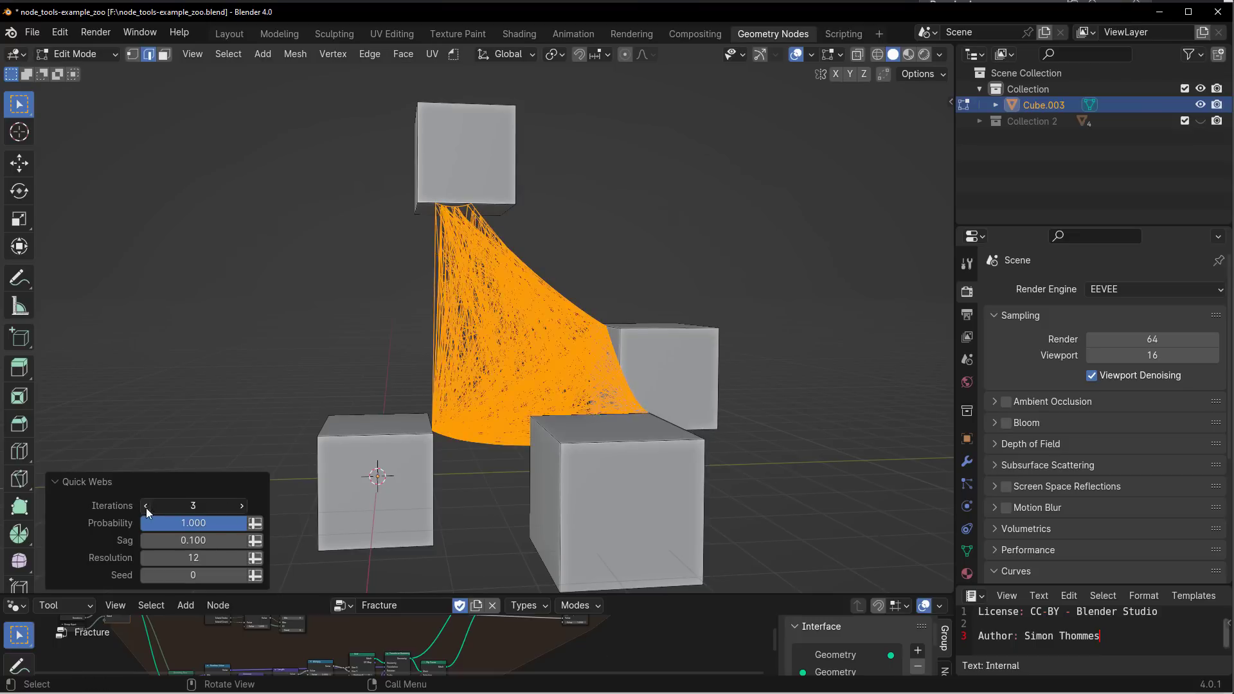
left_click(145, 508)
scroll(491, 392, "up", 4)
middle_click_drag(598, 424, 435, 264)
scroll(490, 391, "down", 6)
Apply Quick Webs again between the selected edges of the four cubes.
key("alt+a")
key("a")
left_click(454, 54)
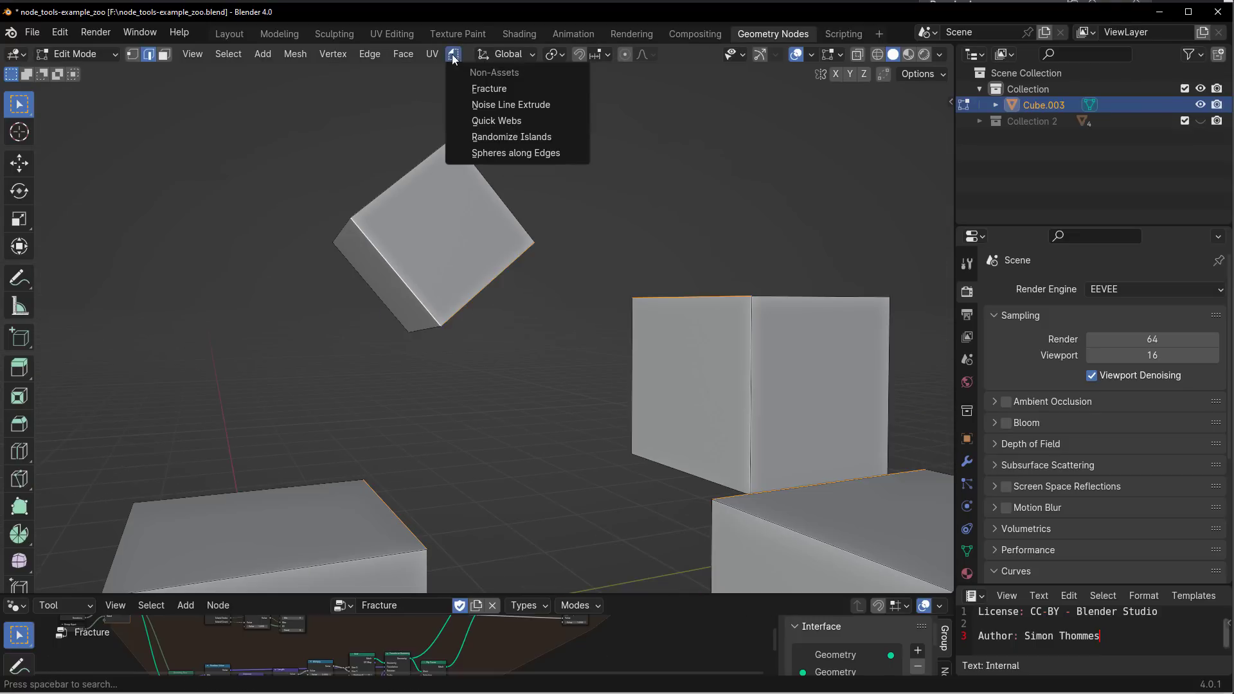
left_click(498, 121)
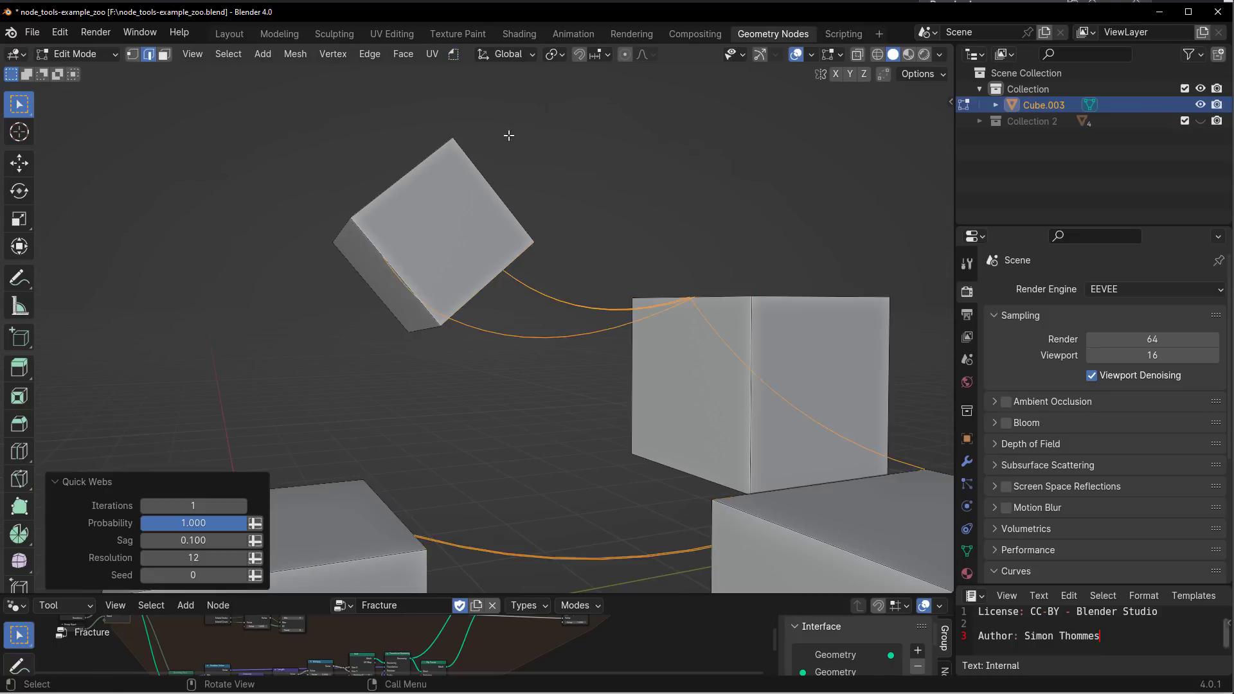
middle_click_drag(581, 289, 614, 381)
Set the Quick Webs to 2 iterations with a resolution of 9 and tune the sag around 1.170.
left_click_drag(199, 509, 222, 508)
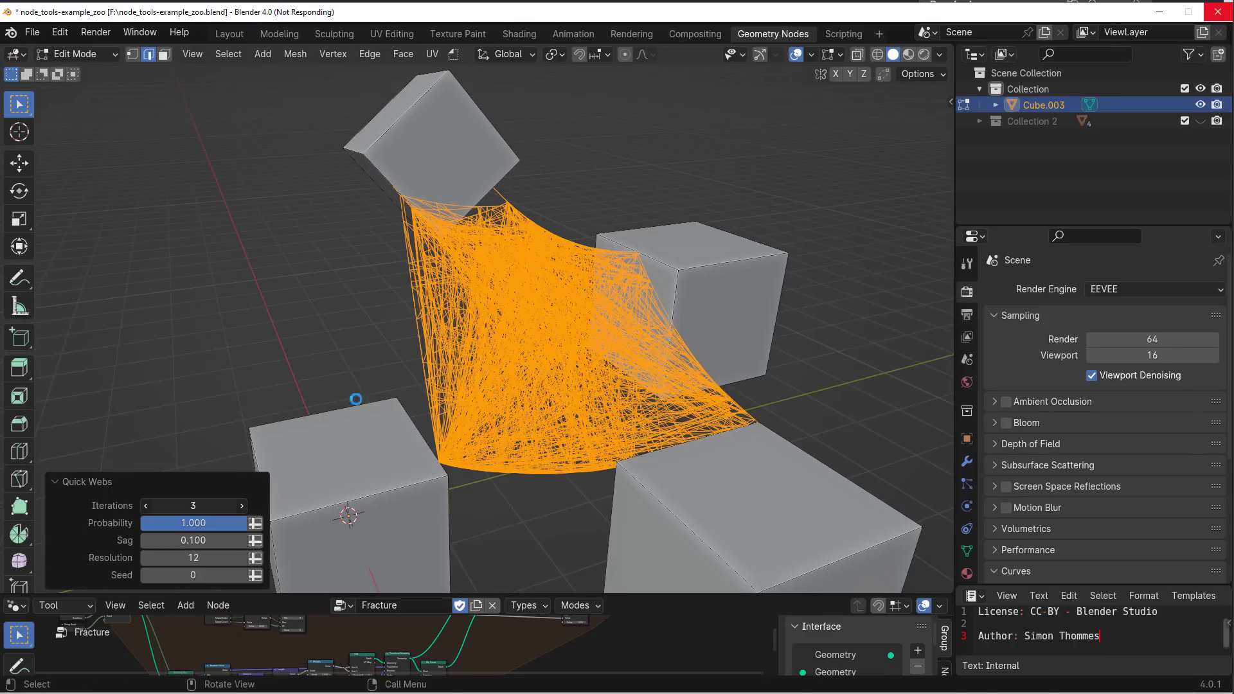
left_click_drag(222, 508, 155, 508)
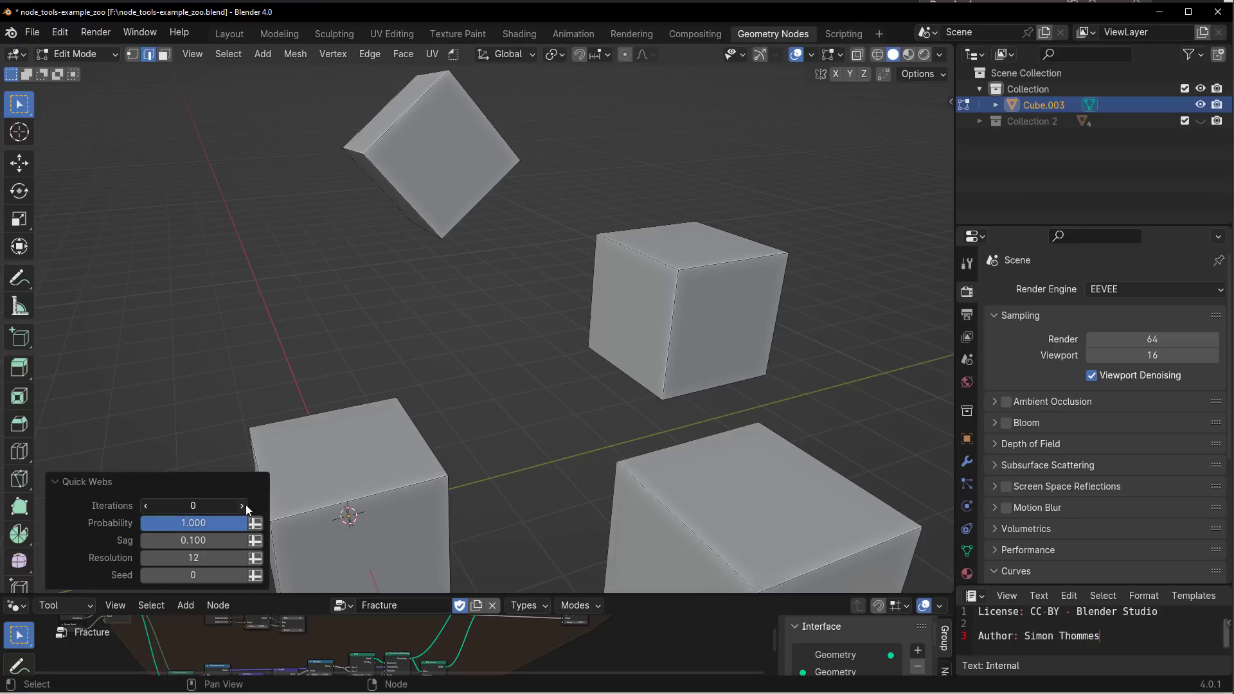
left_click_drag(243, 504, 257, 505)
left_click_drag(182, 558, 255, 541)
scroll(444, 463, "down", 3)
middle_click_drag(443, 463, 505, 427)
middle_click_drag(504, 427, 500, 375, "shift")
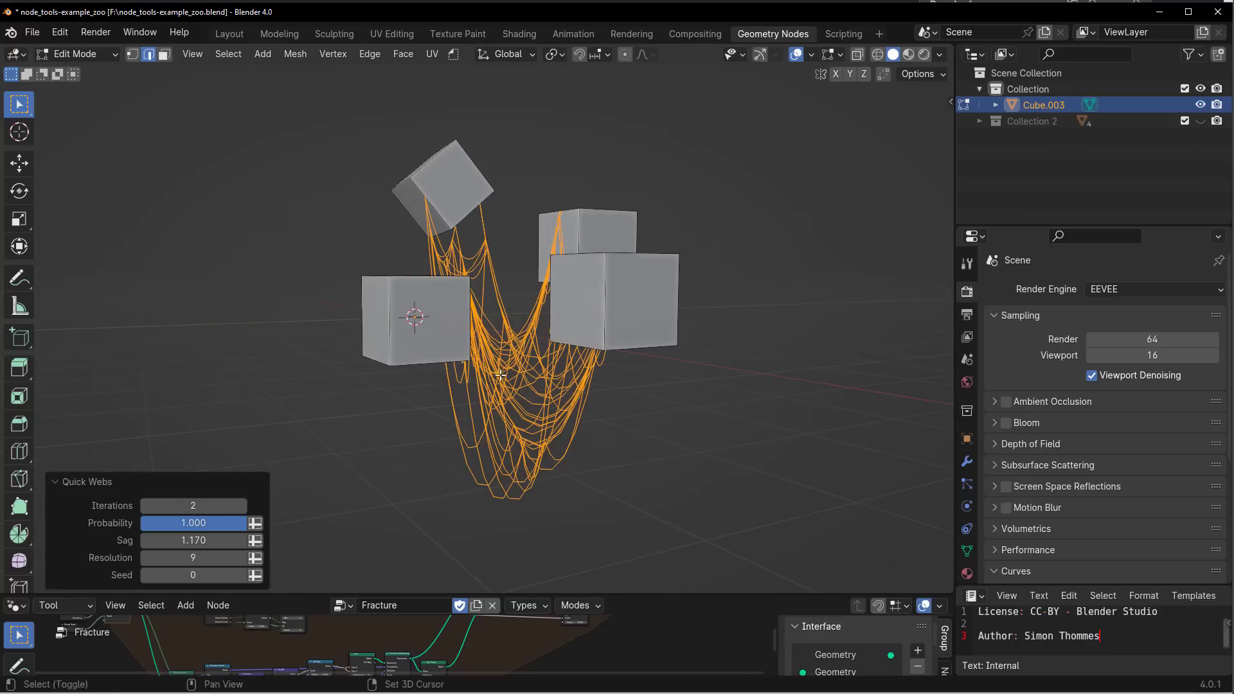
mouse_move(192, 541)
left_mouse_down()
mouse_move(154, 541)
mouse_move(196, 540)
left_mouse_up()
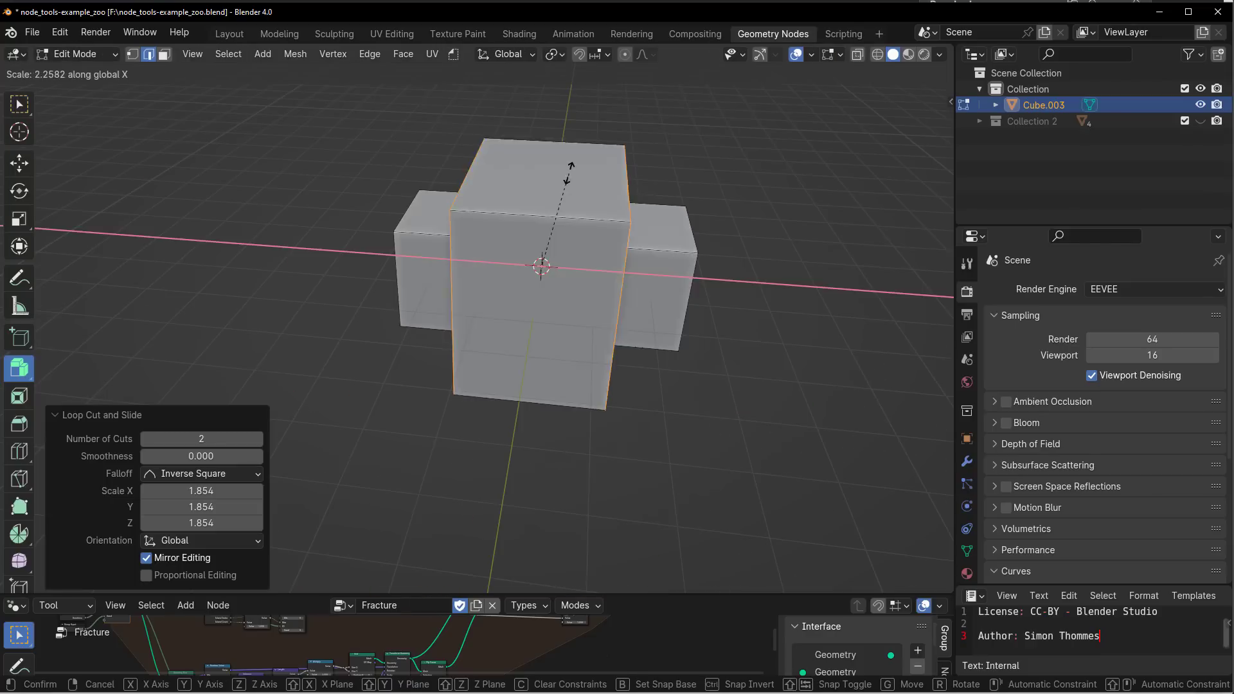
Scale the block's two edge loops by 1.859 along X and bevel them with a 0.439 m width and 3 segments.
left_click(571, 183)
middle_click_drag(572, 183, 516, 268)
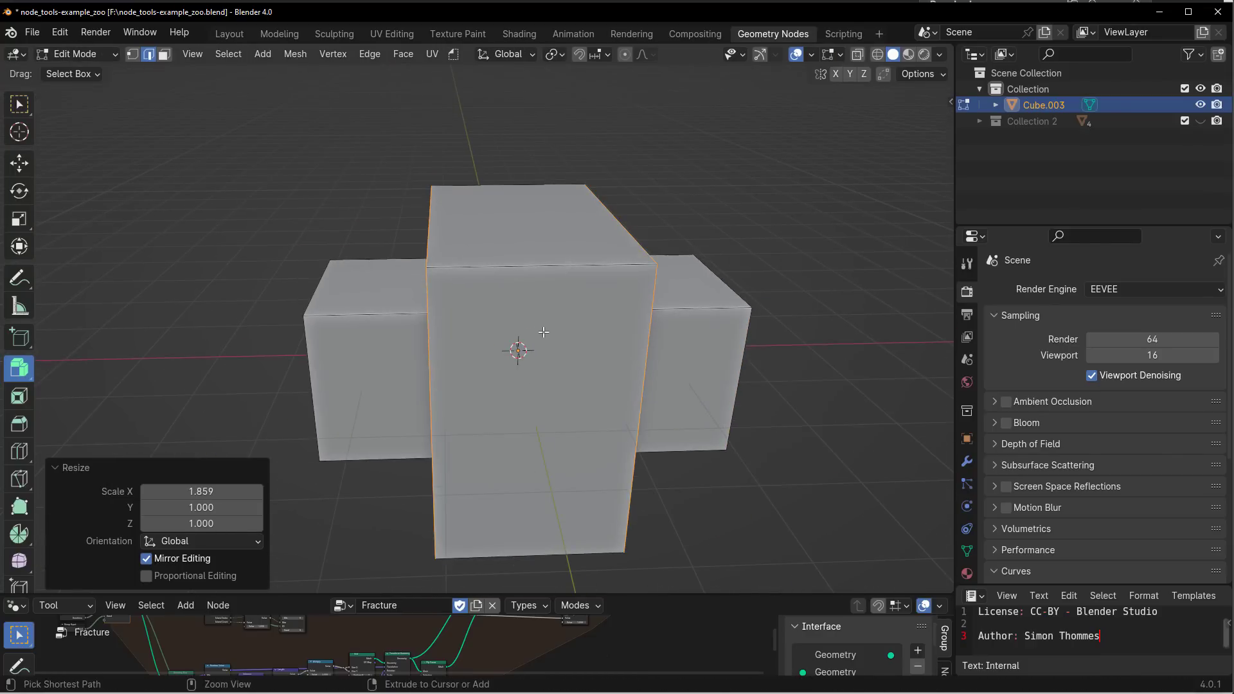
key("ctrl+b")
left_click(584, 354)
middle_click_drag(510, 350, 476, 270)
Apply the Spheres along Edges node tool to the beveled edge loops and set its distance to 0.67 m.
left_click(456, 54)
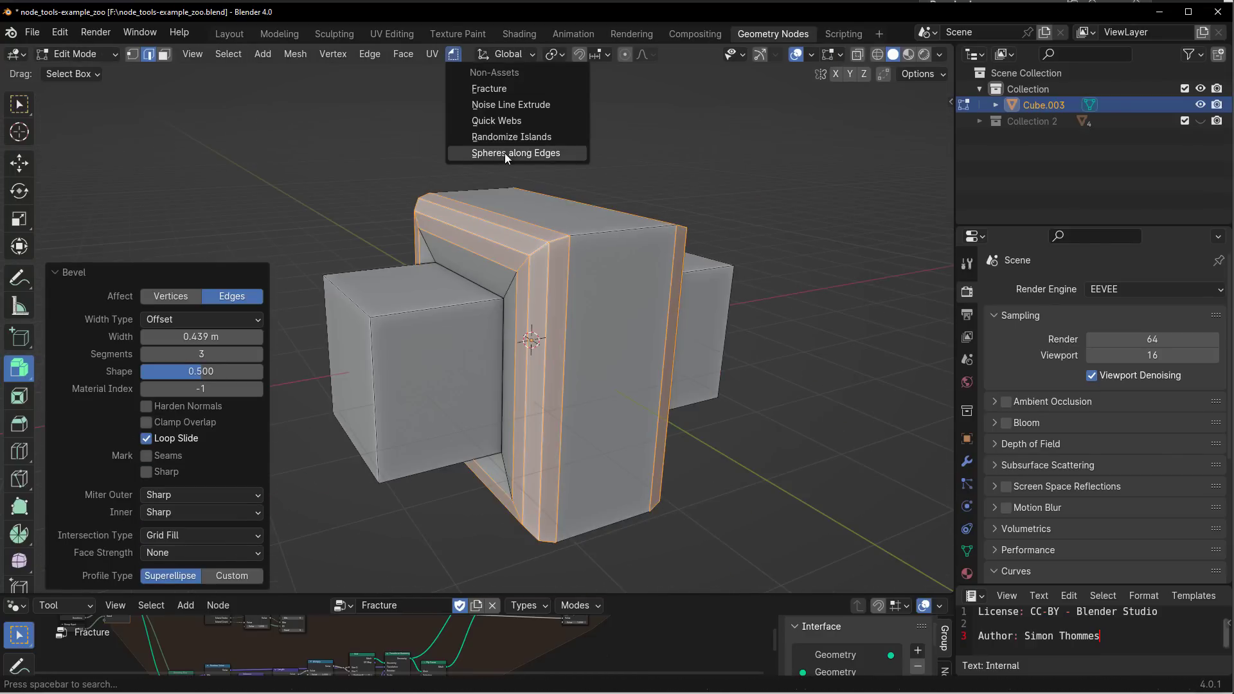
left_click(504, 153)
left_click(149, 561)
scroll(639, 295, "up", 5)
middle_click_drag(639, 295, 566, 415, "shift")
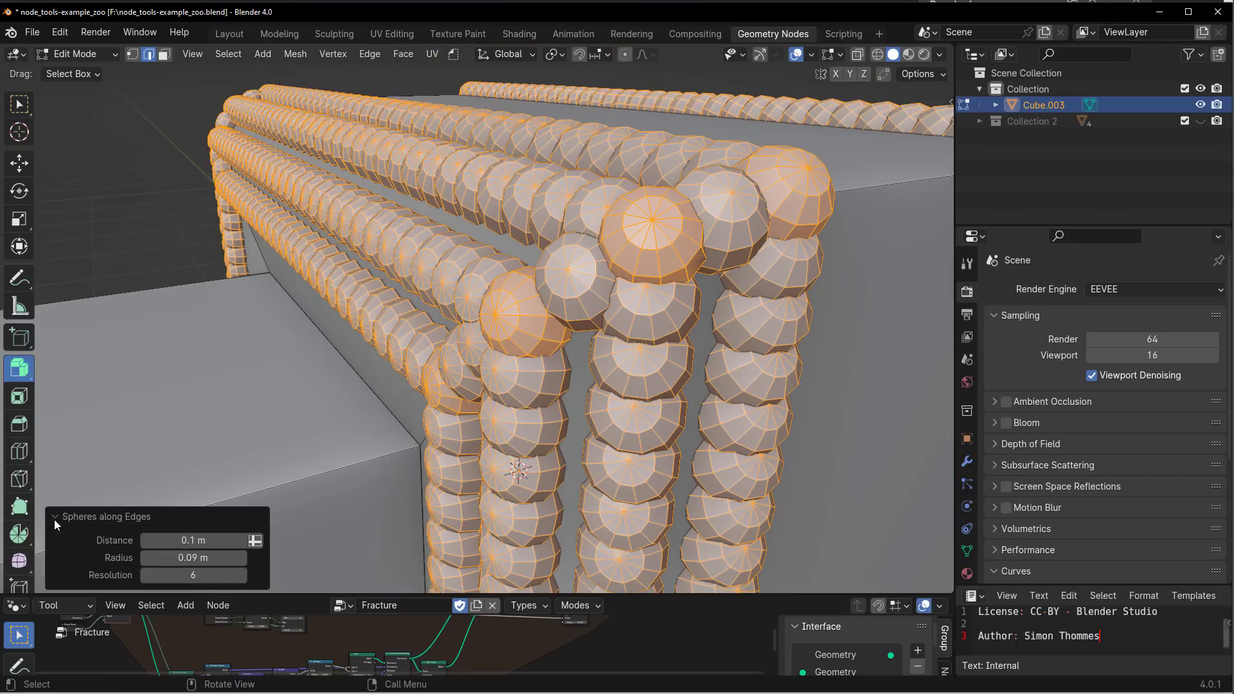
left_click_drag(165, 544, 244, 545)
middle_click_drag(393, 310, 614, 301)
scroll(547, 310, "down", 5)
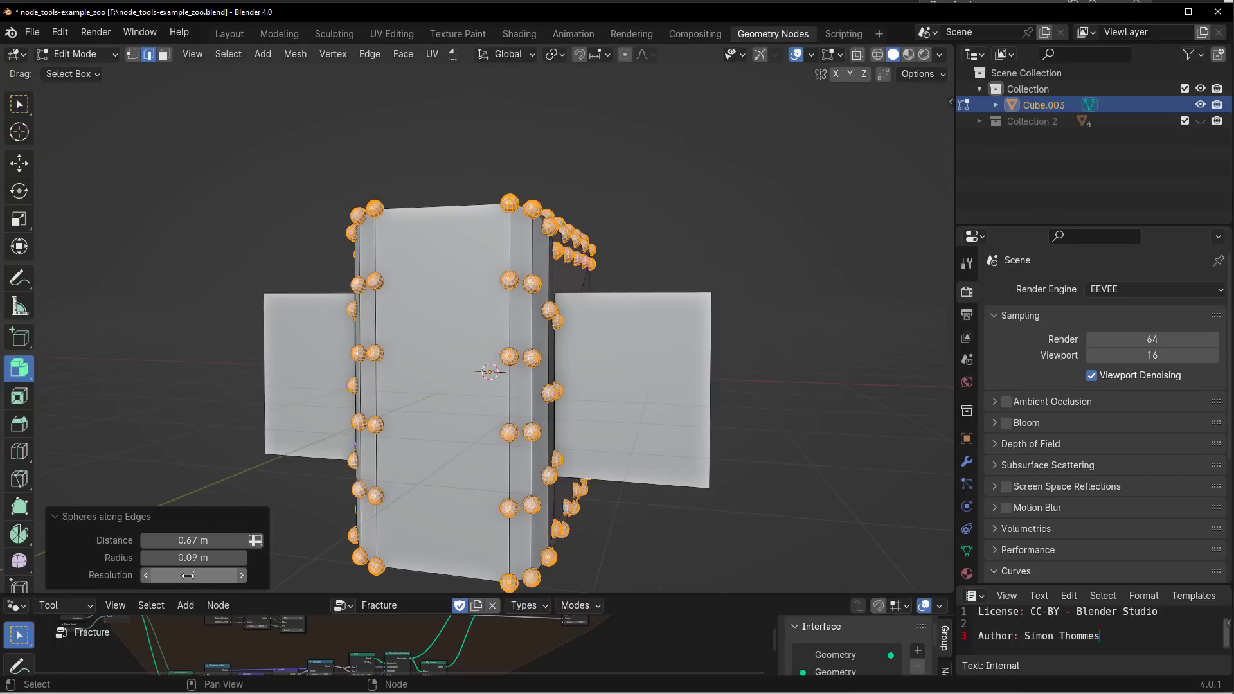
Lower the spheres' resolution to 2.
left_click_drag(212, 576, 154, 575)
scroll(361, 235, "down", 2)
middle_click_drag(348, 257, 637, 341)
scroll(557, 322, "up", 5)
Enlarge the node editor and display the Spheres along Edges node group for inspection.
left_click_drag(213, 596, 322, 331)
left_click(342, 341)
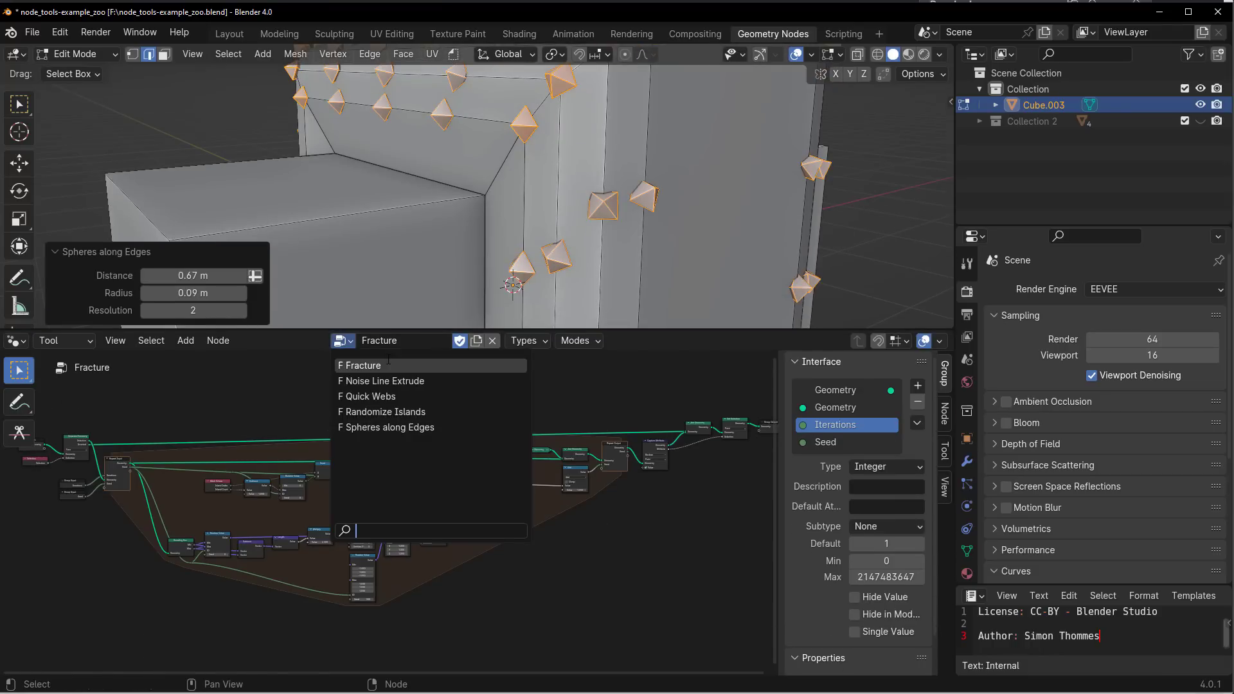
left_click(394, 428)
scroll(365, 553, "up", 8)
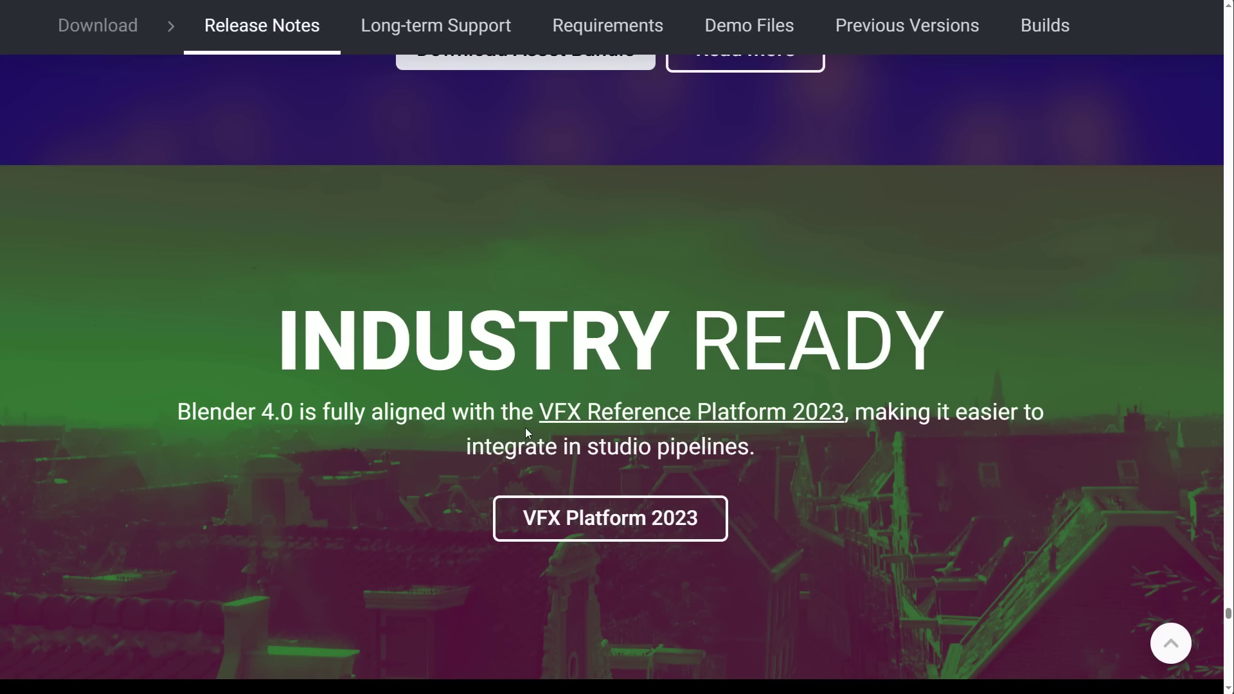
Skim the Blender 4.0 release notes in the web browser and go to the Demo Files page.
scroll(540, 425, "down", 15)
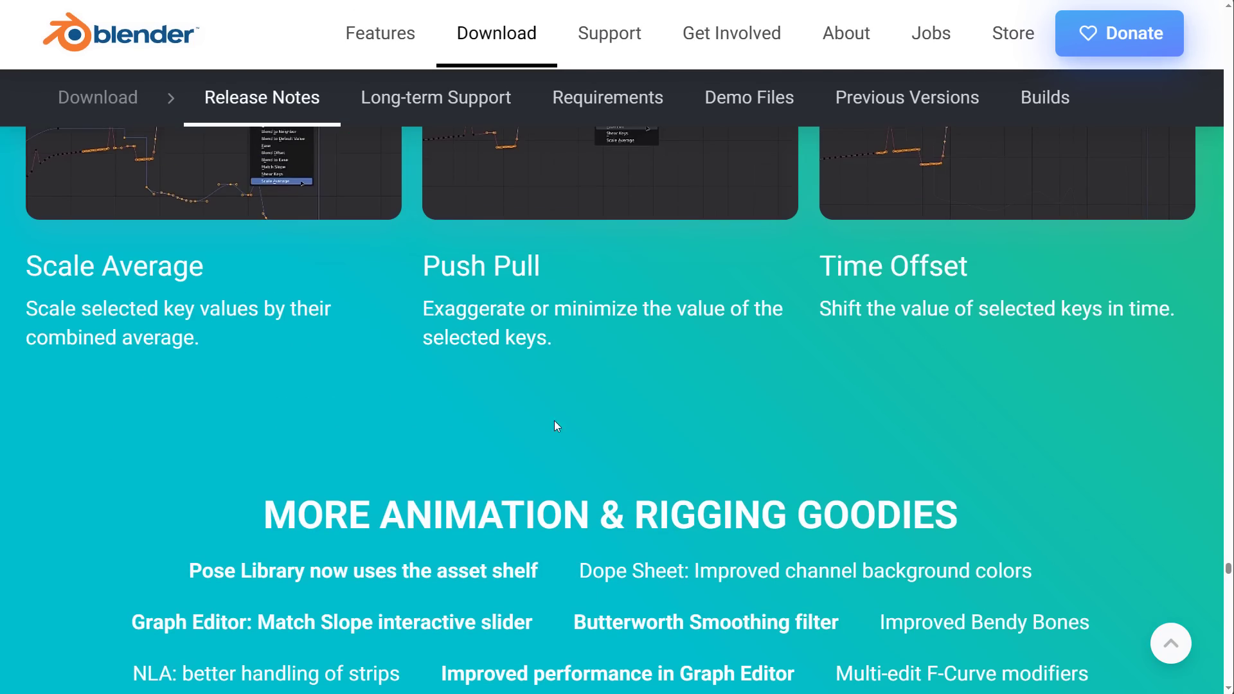
scroll(554, 421, "up", 2)
scroll(742, 412, "up", 5)
scroll(808, 360, "down", 20)
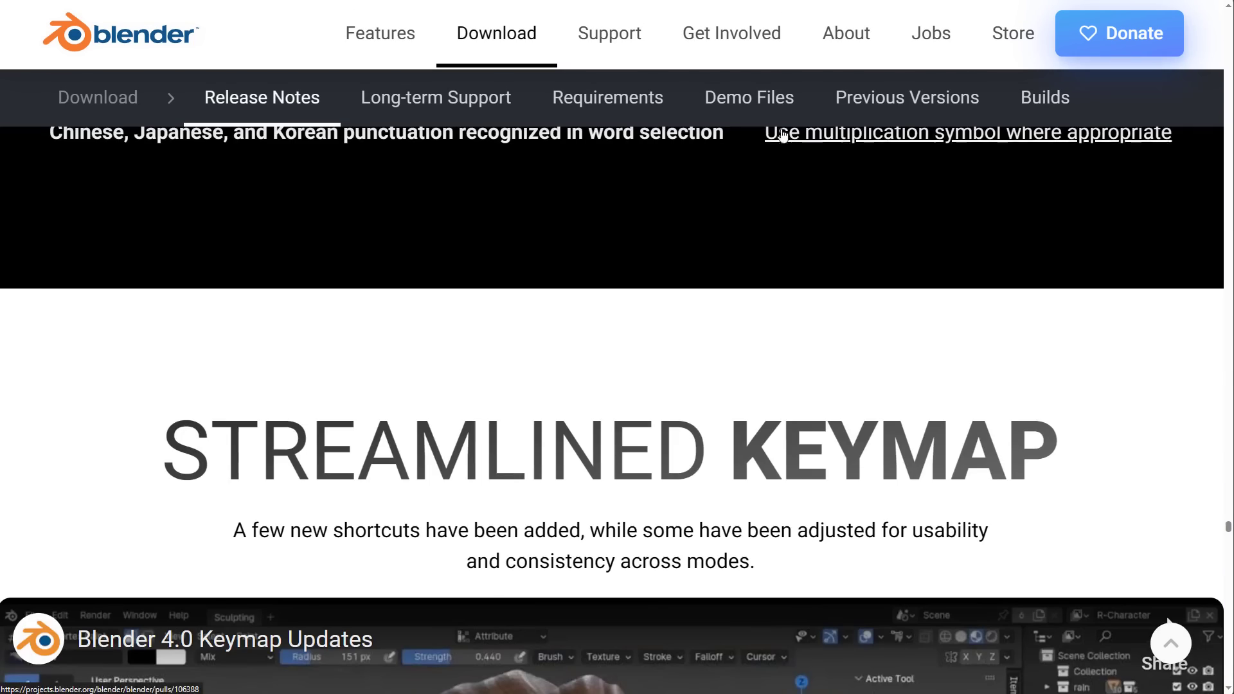
left_click(753, 99)
scroll(604, 270, "down", 3)
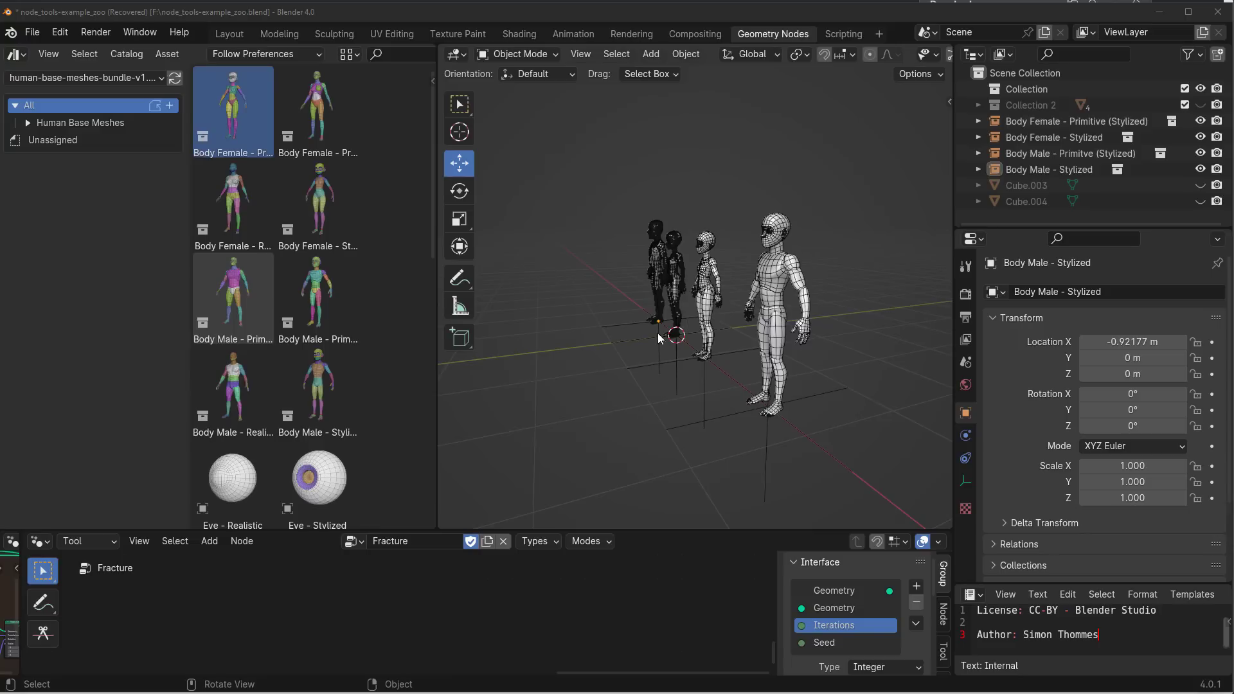
In Blender, browse the Planar, Primitives, Realistic and Stylized catalogs of the Human Base Meshes library and examine the body meshes placed in the scene.
middle_click_drag(662, 340, 700, 360)
middle_click_drag(701, 360, 694, 399, "ctrl")
left_click(77, 123)
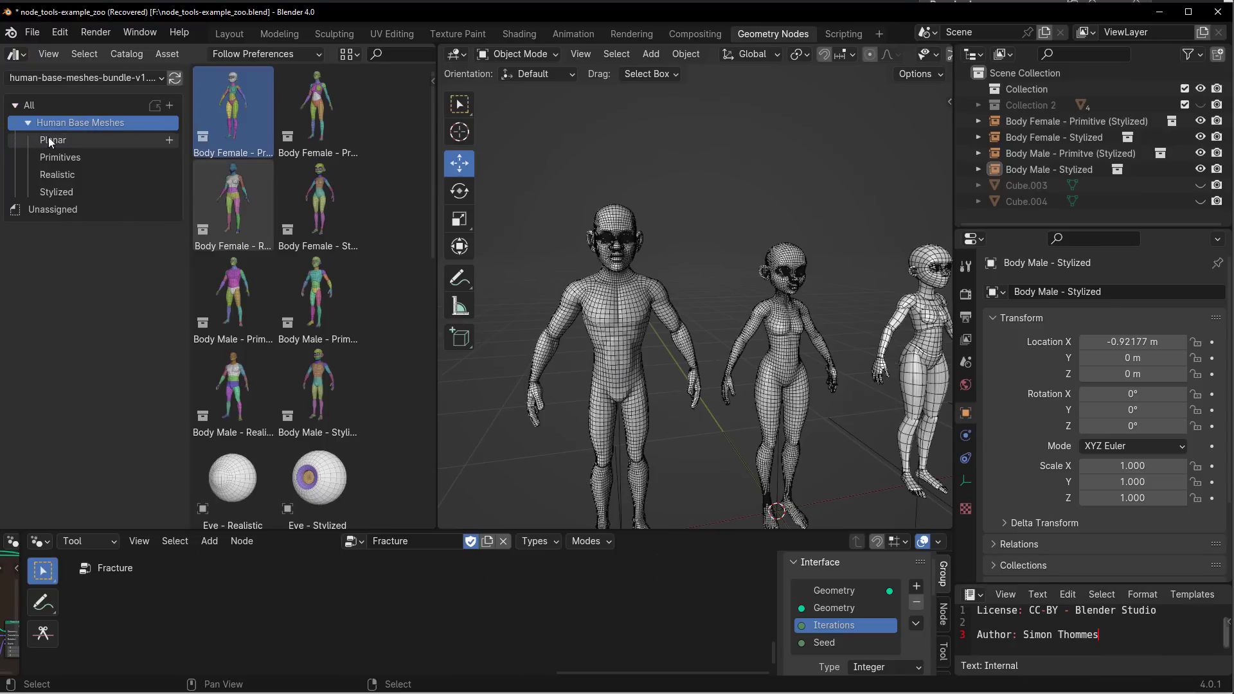
left_click(51, 139)
left_click(57, 159)
left_click(64, 182)
left_click(67, 190)
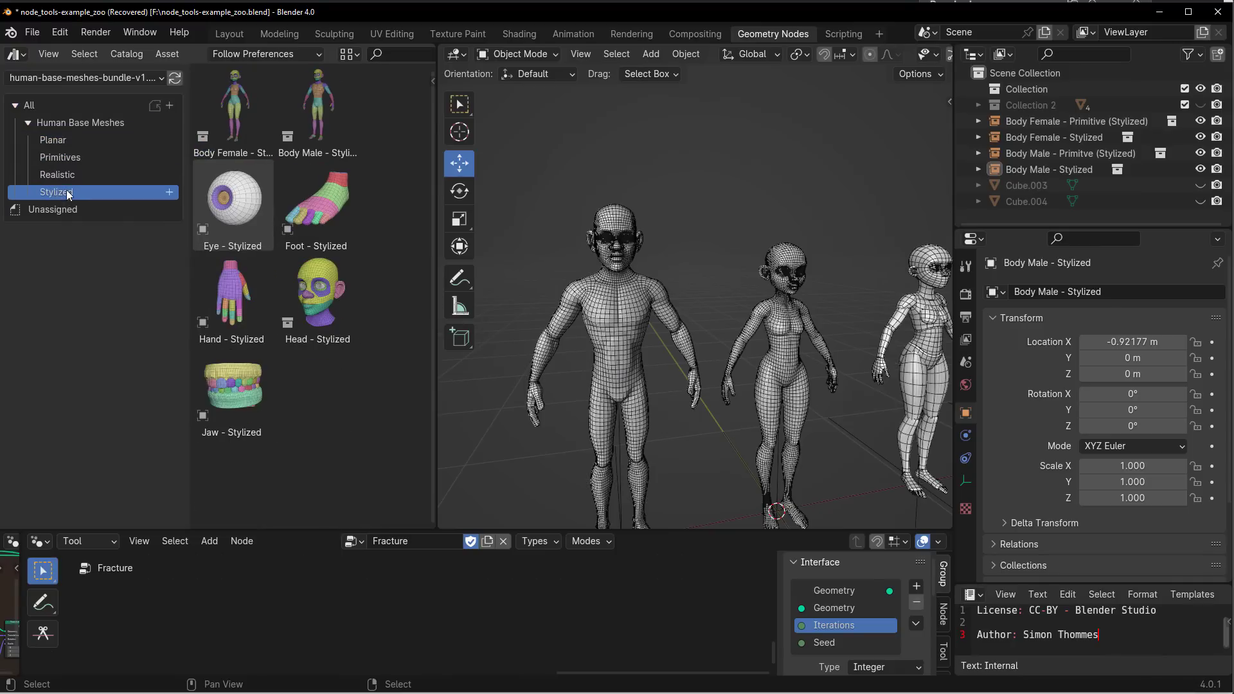
scroll(829, 391, "up", 10)
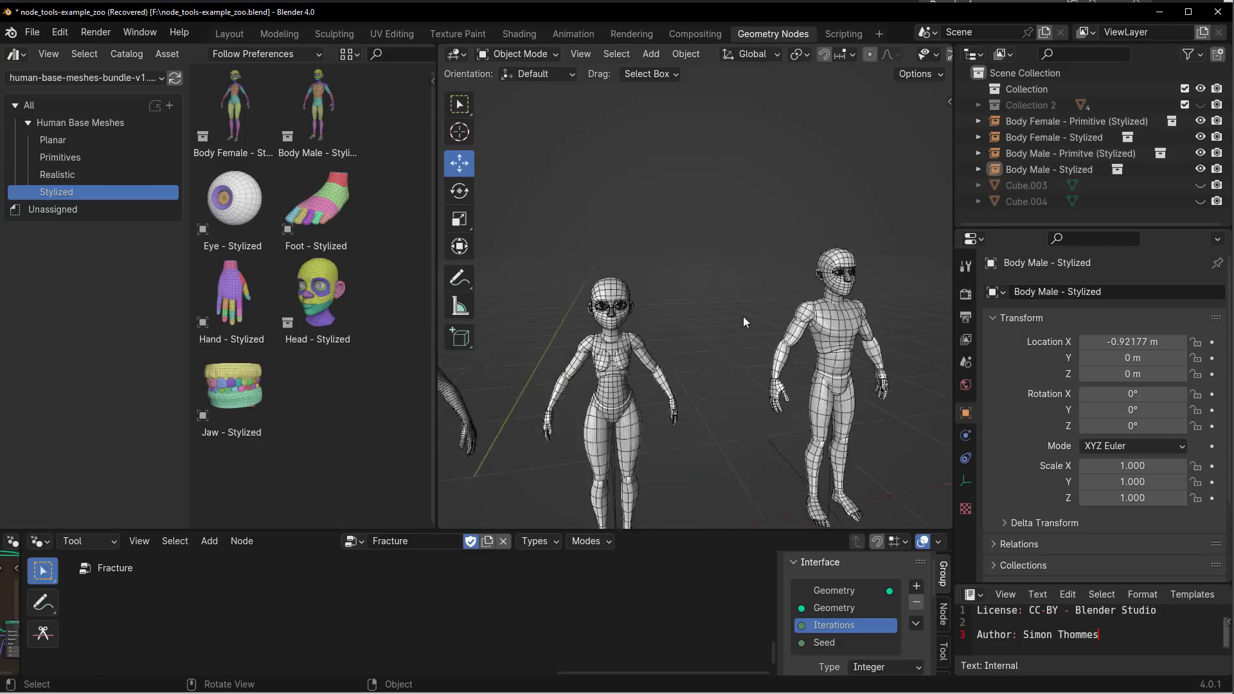
middle_click_drag(738, 287, 668, 254)
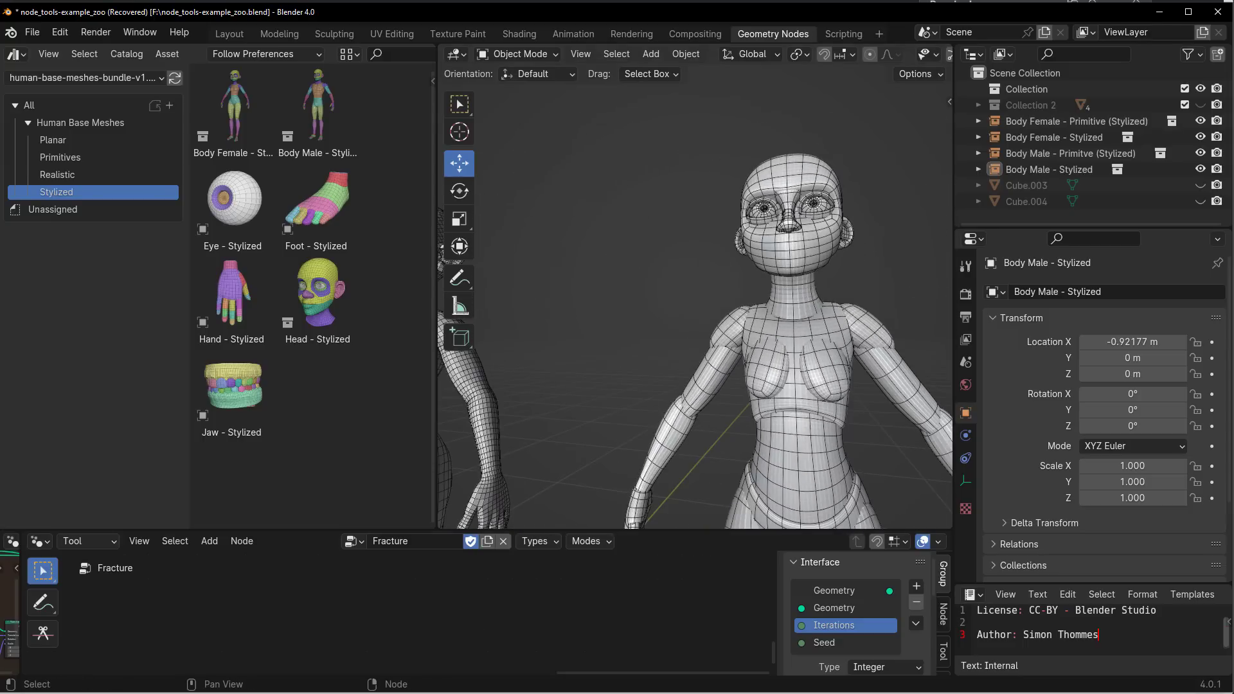